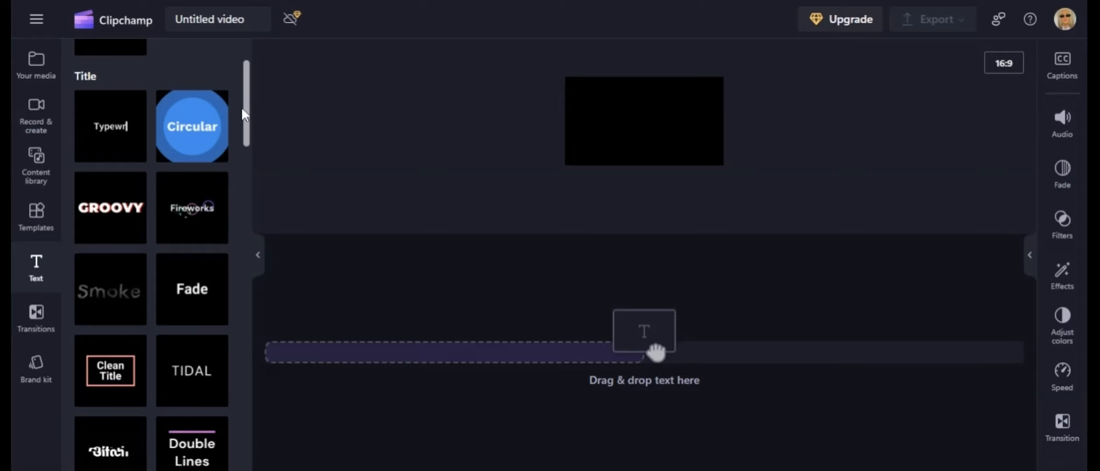
# - Add the Smoke title to the timeline and replace its text with "Welcome"
pyautogui.moveTo(130, 312)
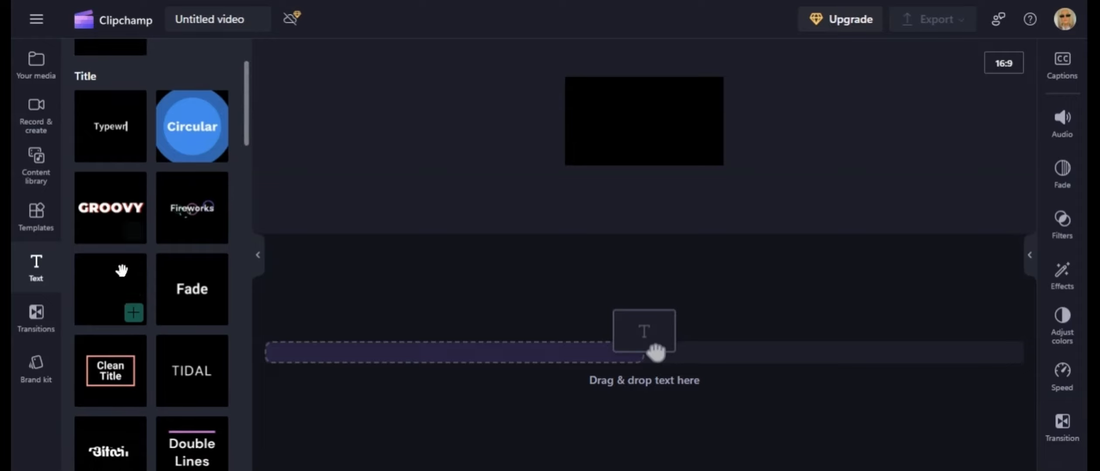
pyautogui.click(130, 312)
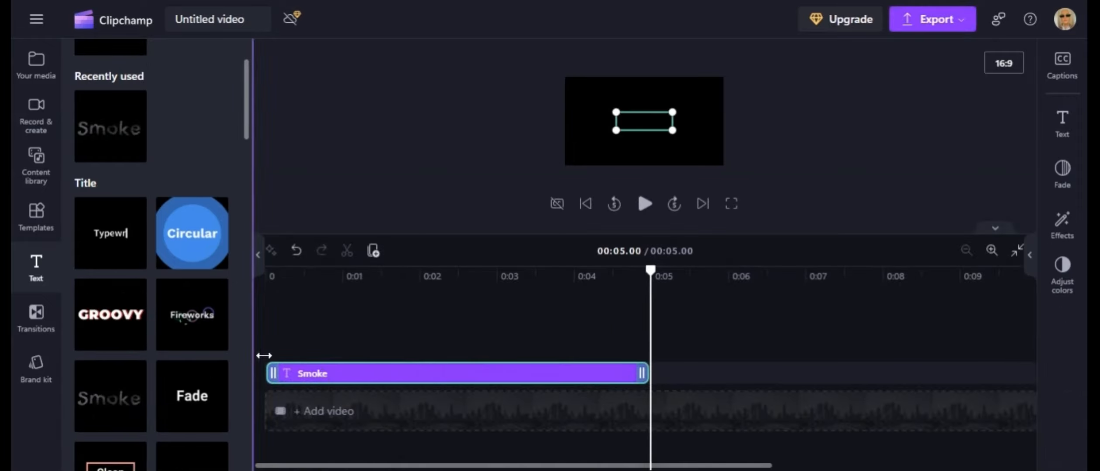
pyautogui.click(654, 120)
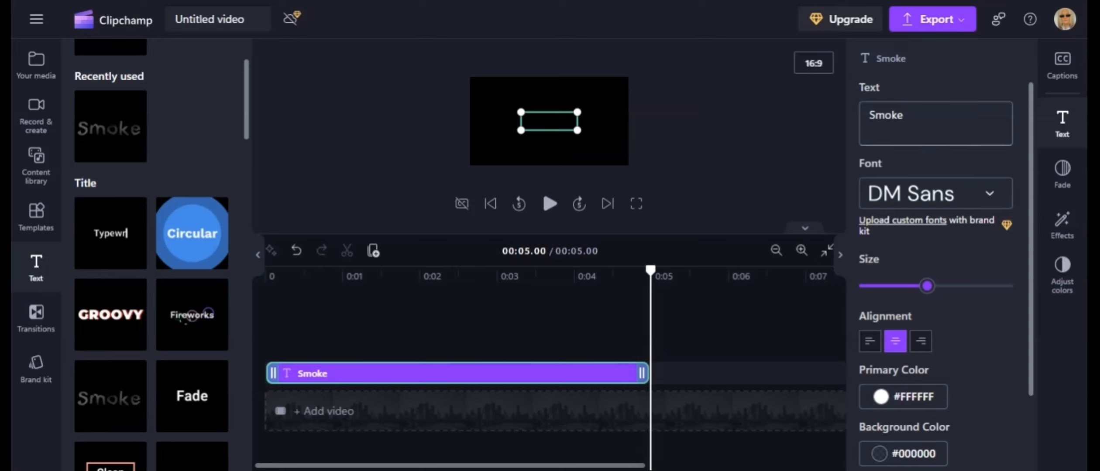
pyautogui.moveTo(903, 115); pyautogui.dragTo(847, 115)
pyautogui.write('W')
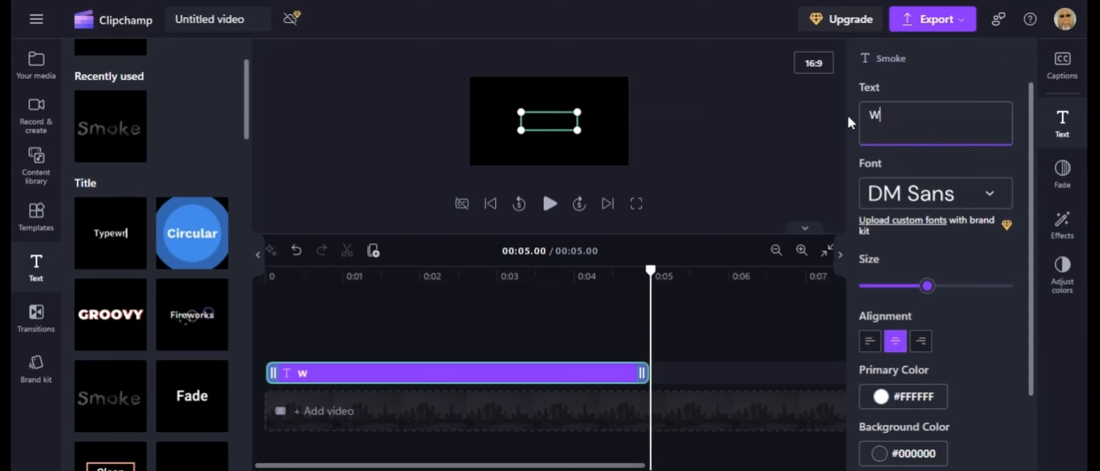
pyautogui.write('elcome')
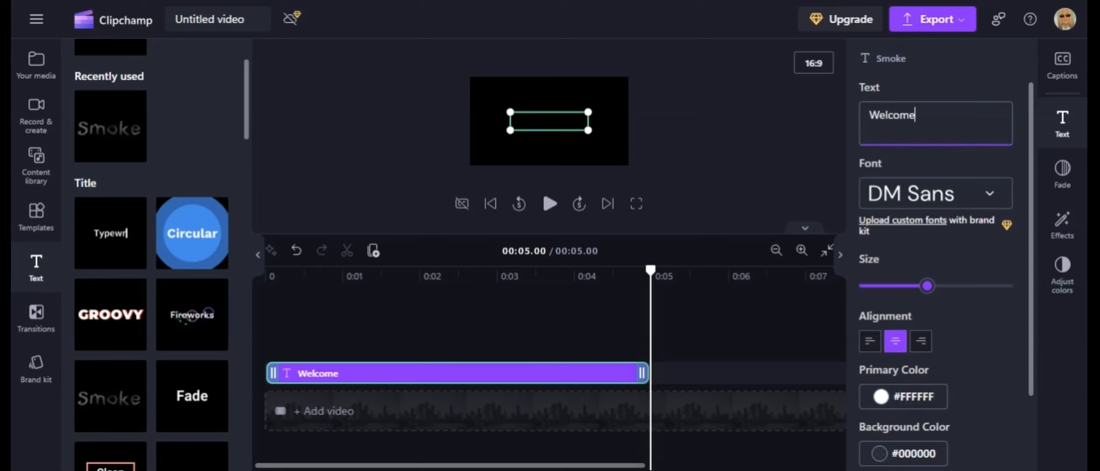
# - Change the Welcome title's font to Rock Salt
pyautogui.click(989, 193)
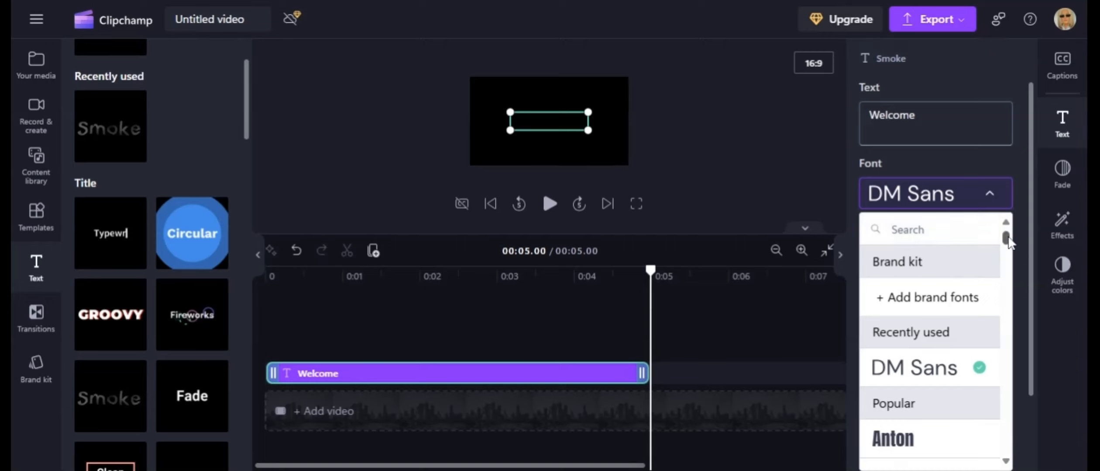
pyautogui.moveTo(1007, 241); pyautogui.dragTo(1013, 265)
pyautogui.click(925, 392)
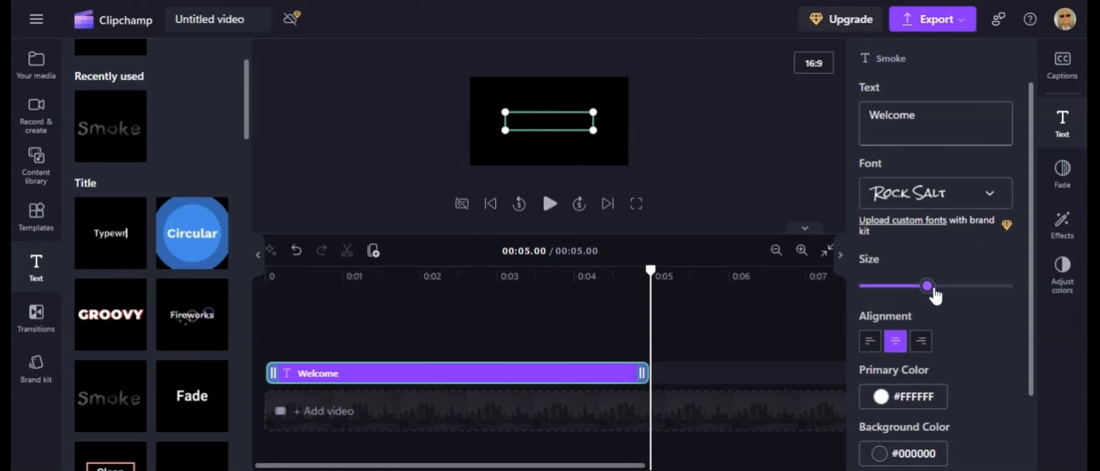
# - Set both the fade in and the fade out of the Welcome title to 2 s
pyautogui.click(1063, 171)
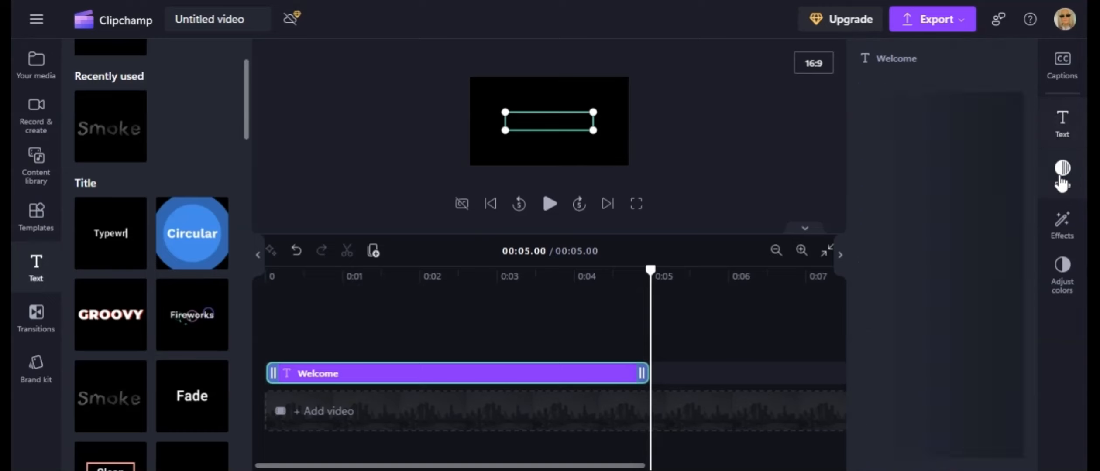
pyautogui.click(1024, 117)
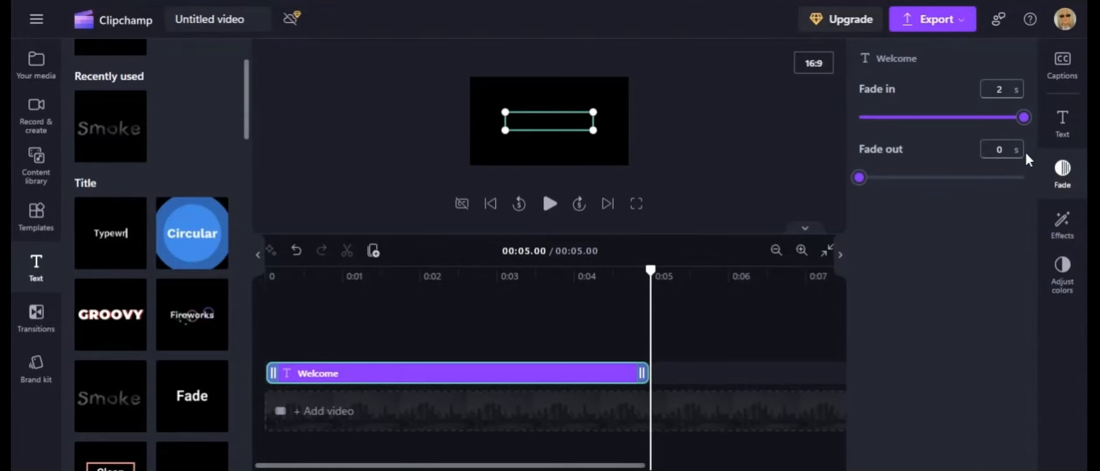
pyautogui.click(1022, 178)
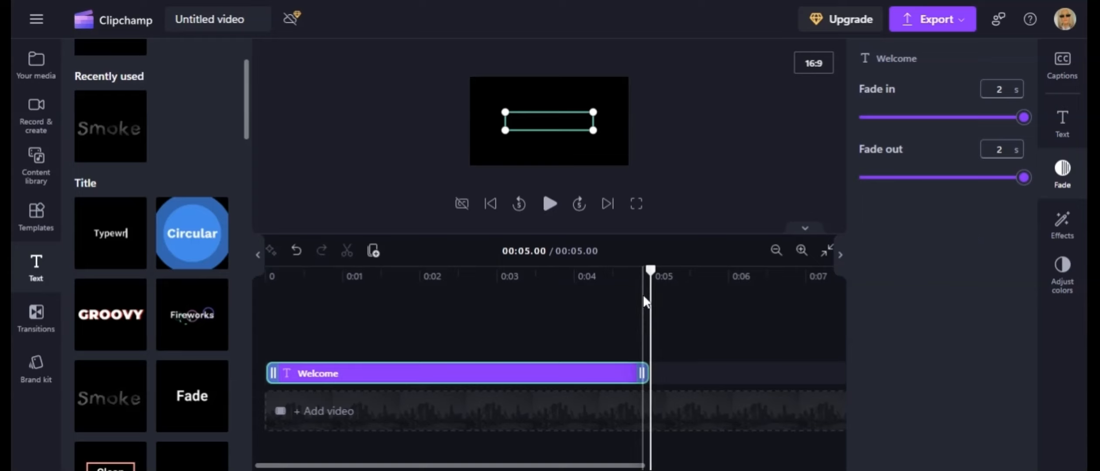
# - Preview the Welcome title at about 1.78 s, enlarge it slightly and centre it in the frame
pyautogui.click(402, 274)
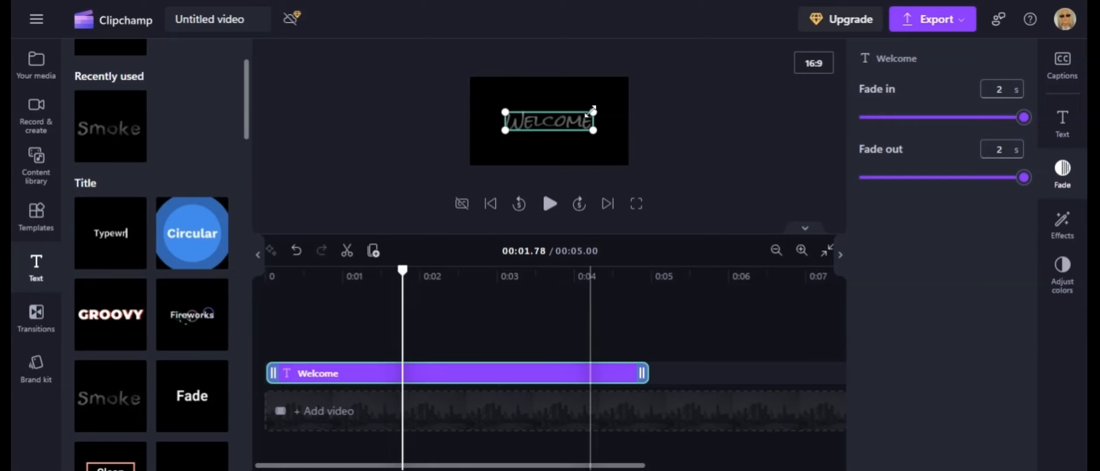
pyautogui.moveTo(590, 112); pyautogui.dragTo(617, 104)
pyautogui.moveTo(579, 115); pyautogui.dragTo(565, 118)
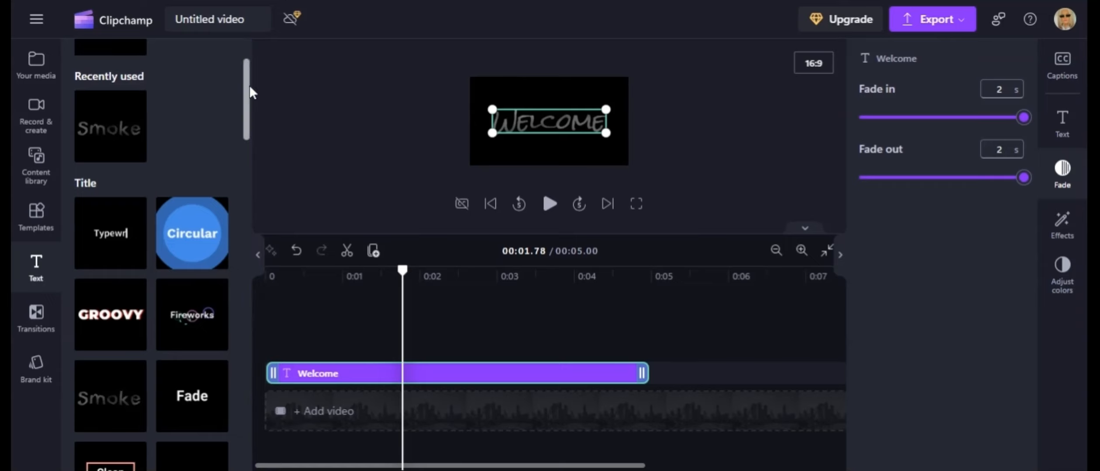
# - Add the leaf images coasterleaf2.jpg, coasterleaf1.jpg and coasterleaf3.jpg from the media library to the timeline in that order
pyautogui.scroll(2, 247, 103)
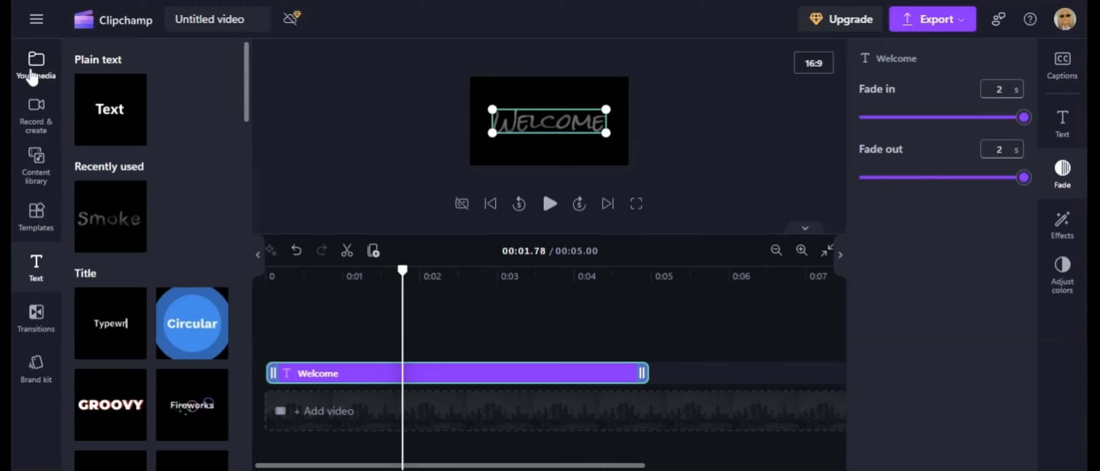
pyautogui.click(35, 65)
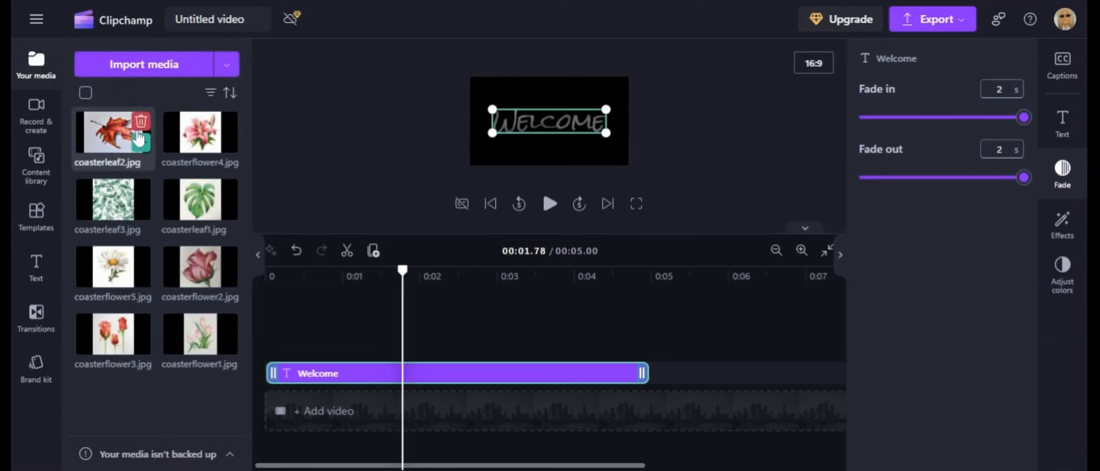
pyautogui.click(140, 143)
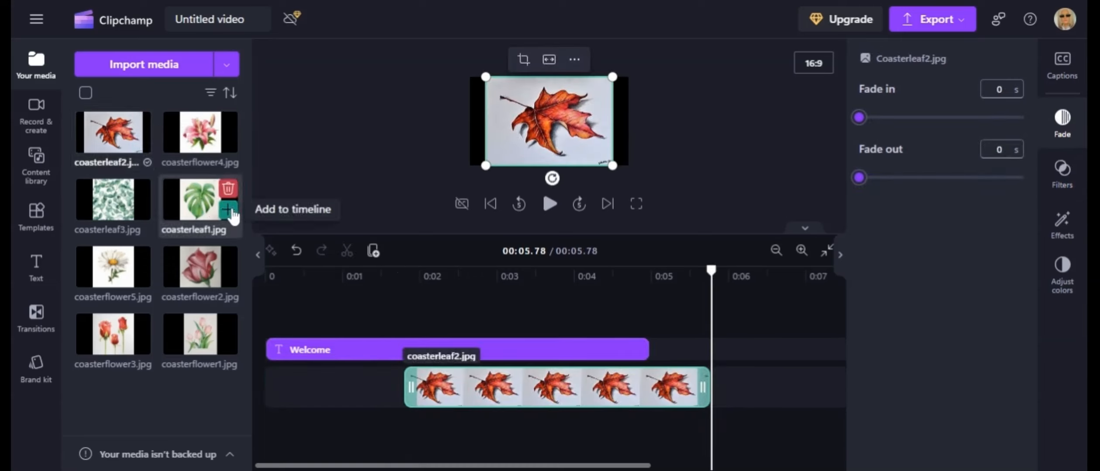
pyautogui.click(227, 192)
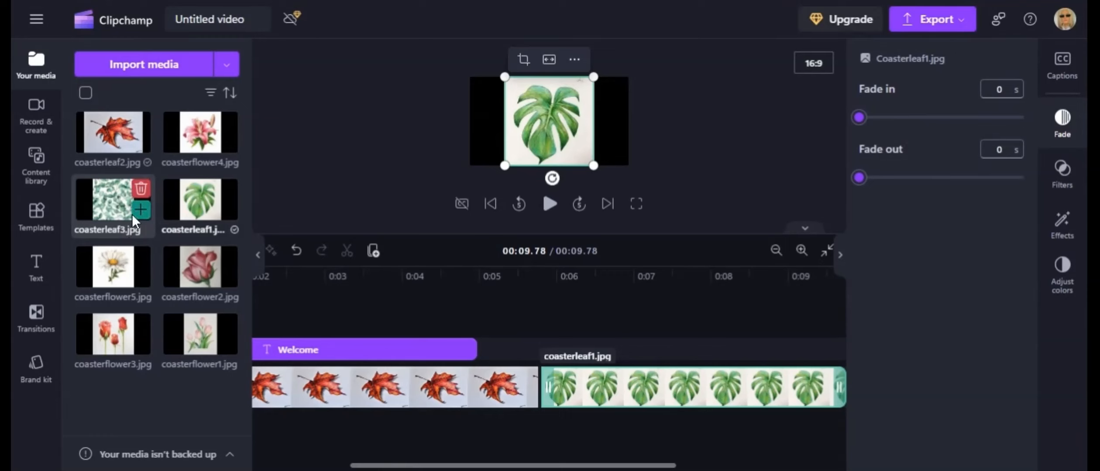
pyautogui.click(141, 210)
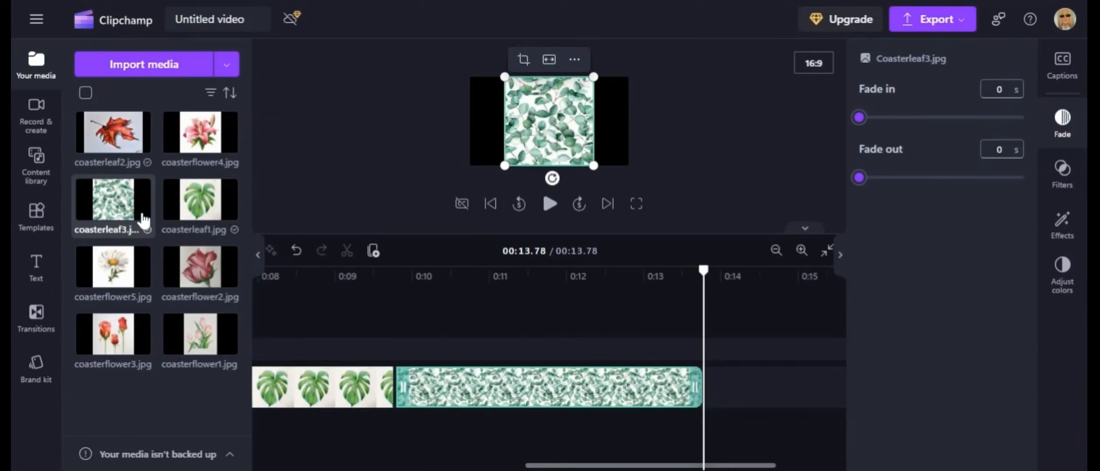
# - Append the flower images to the timeline in the order coasterflower4, coasterflower5, coasterflower2, coasterflower3 and coasterflower1
pyautogui.moveTo(221, 261)
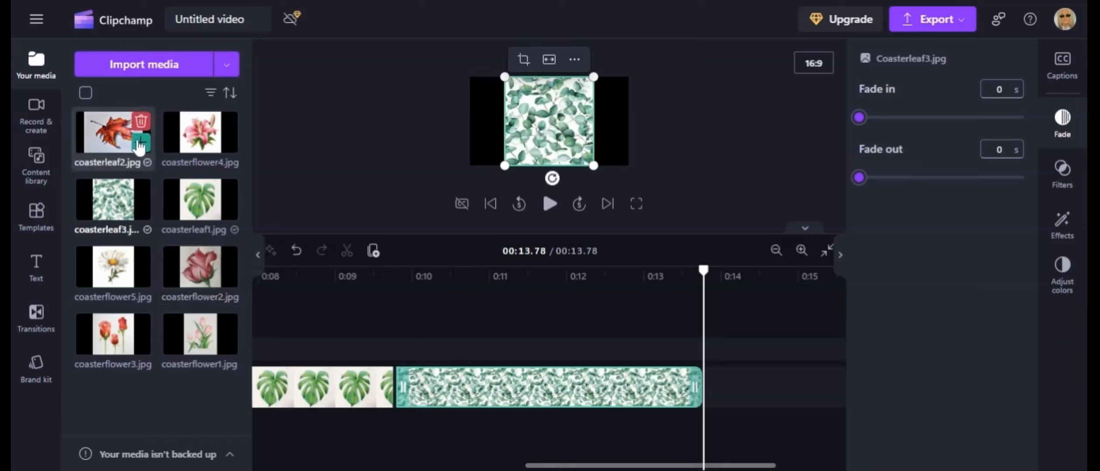
pyautogui.moveTo(213, 155)
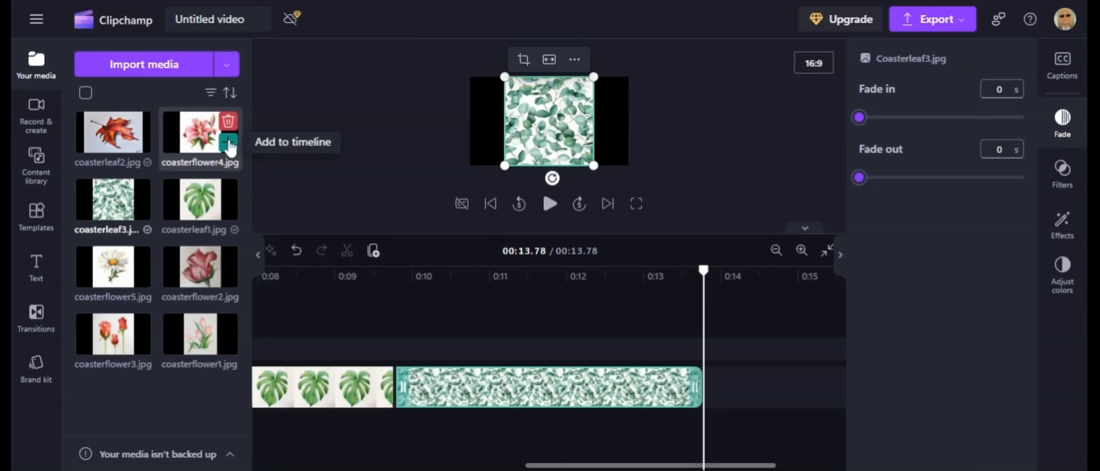
pyautogui.click(228, 144)
pyautogui.click(141, 277)
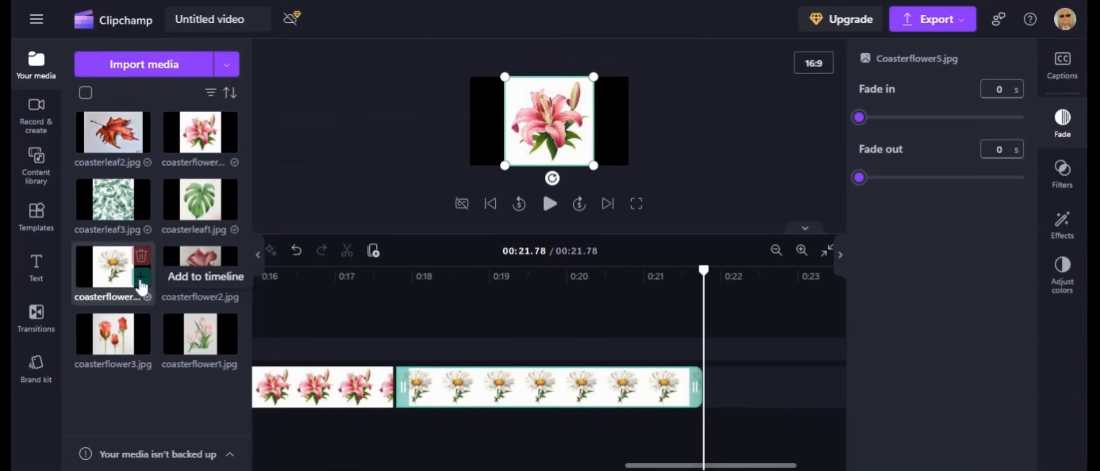
pyautogui.click(227, 279)
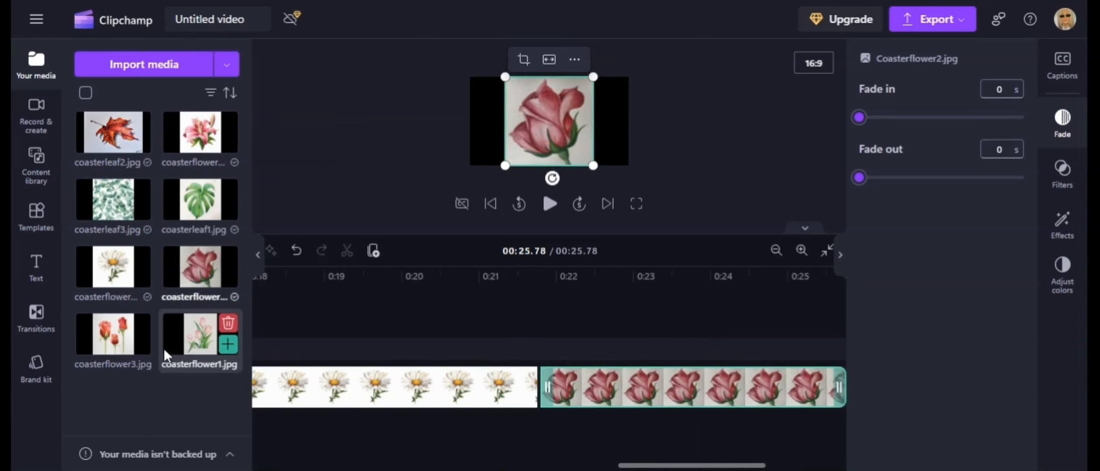
pyautogui.click(141, 345)
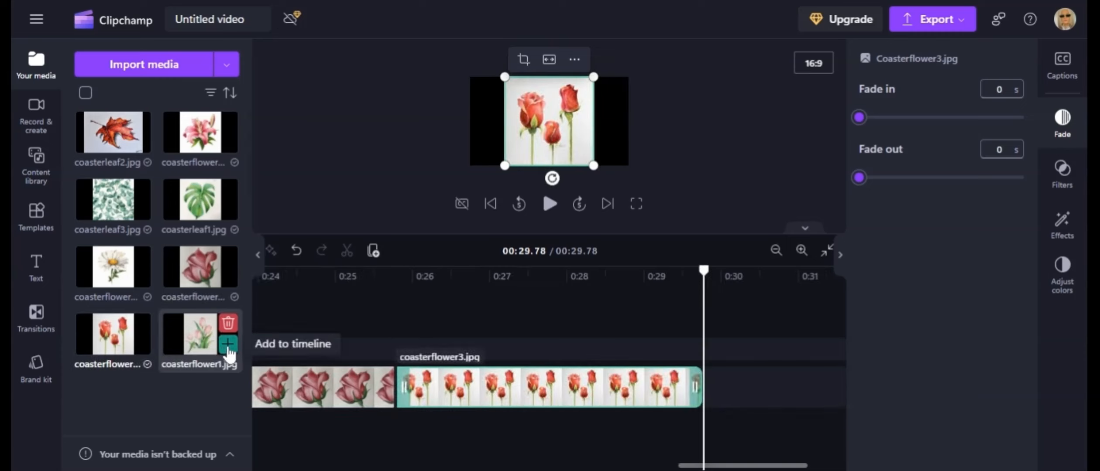
pyautogui.click(228, 346)
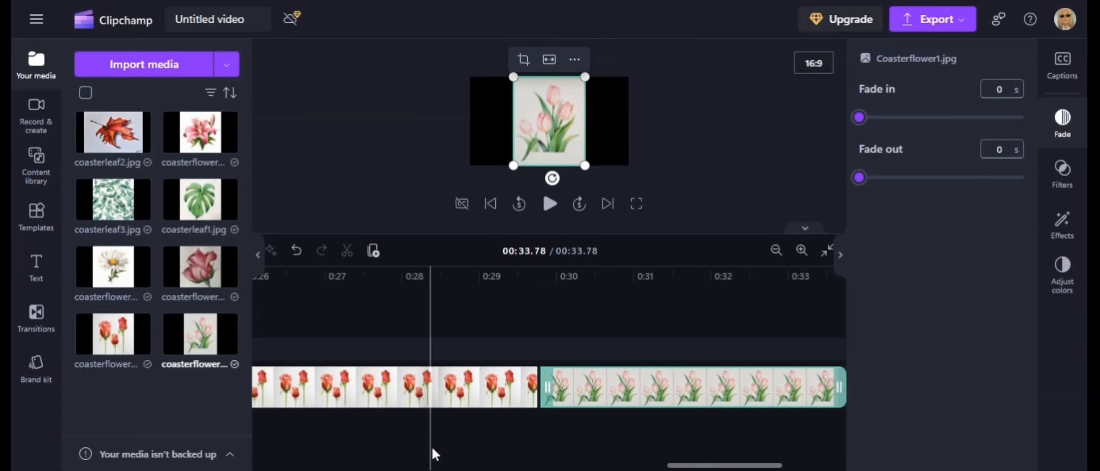
# - Shift the whole image sequence along the timeline so it starts at about 5 s, just after the Welcome title ends
pyautogui.click(775, 251)
pyautogui.click(775, 251)
pyautogui.click(776, 251)
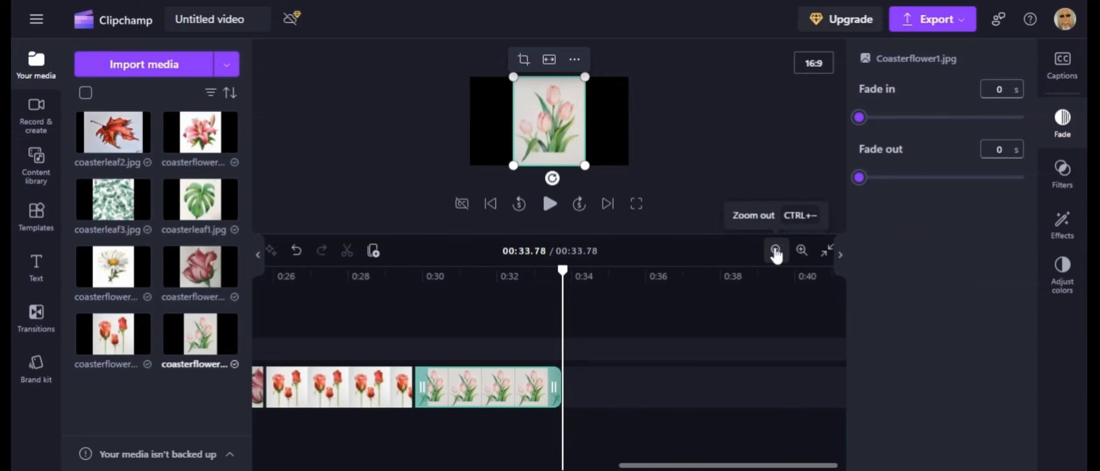
pyautogui.click(775, 251)
pyautogui.click(776, 251)
pyautogui.click(775, 251)
pyautogui.click(775, 251)
pyautogui.click(775, 251)
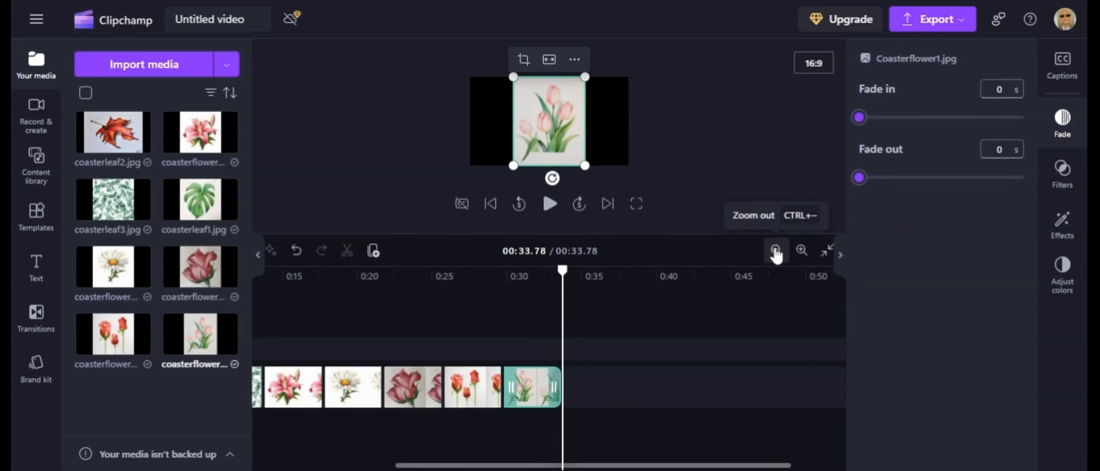
pyautogui.moveTo(587, 466); pyautogui.dragTo(446, 466)
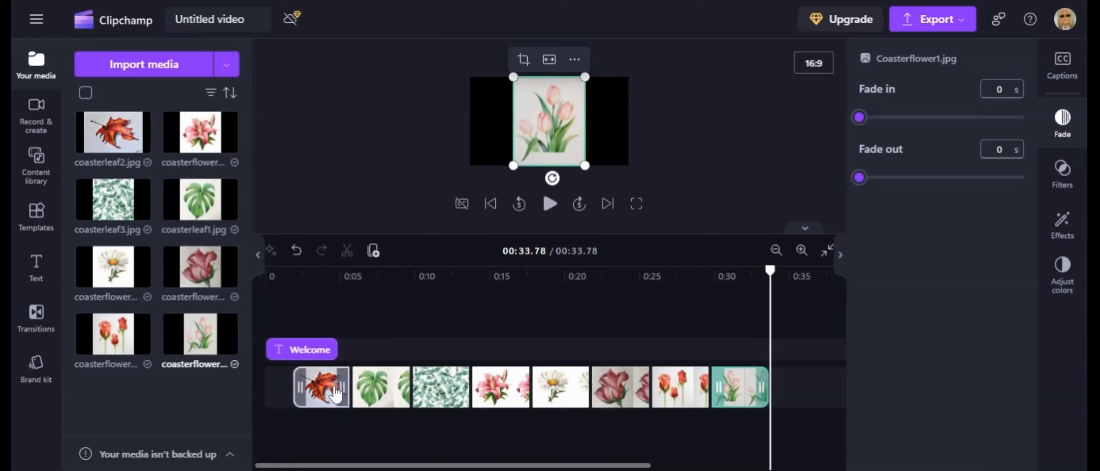
pyautogui.moveTo(322, 397); pyautogui.dragTo(366, 390)
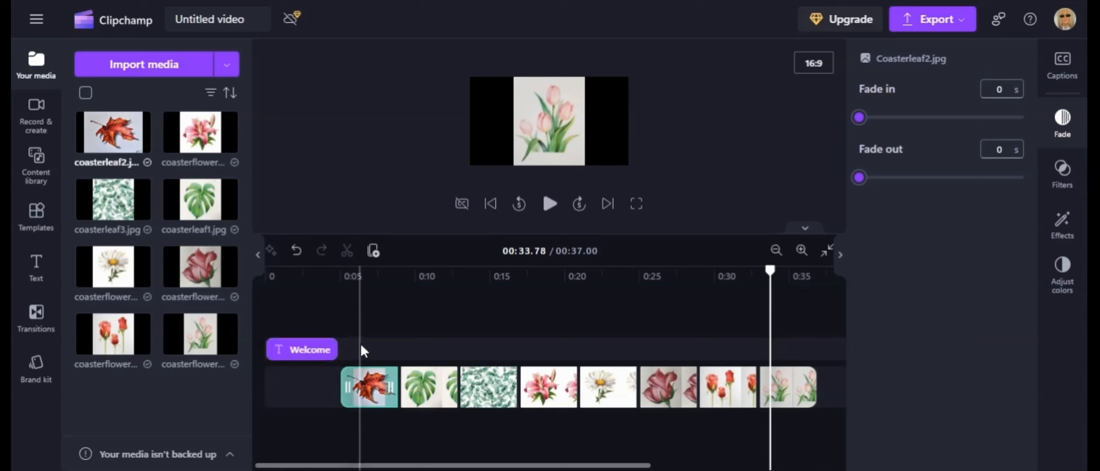
# - Apply a 2 s fade in and a 2 s fade out to all eight images at once, then deselect them
pyautogui.moveTo(369, 343); pyautogui.dragTo(798, 386)
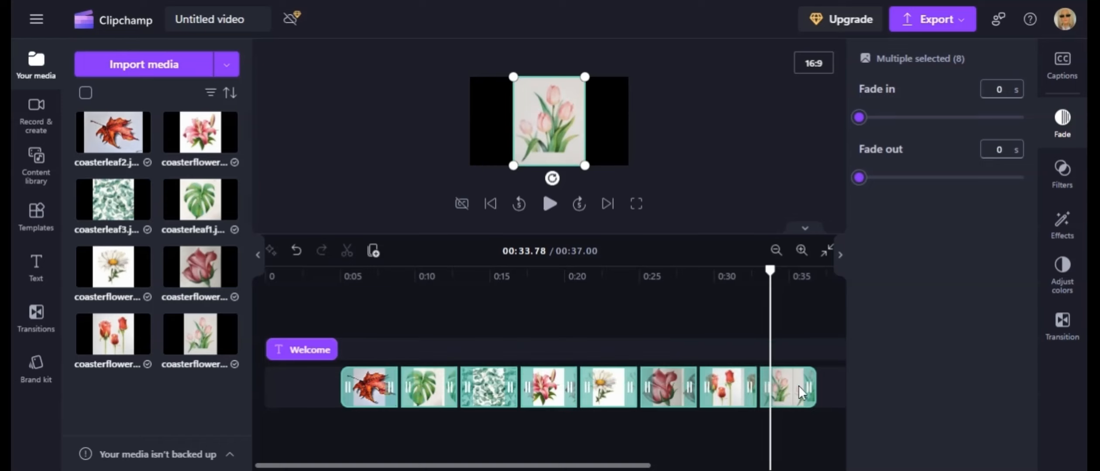
pyautogui.click(1017, 119)
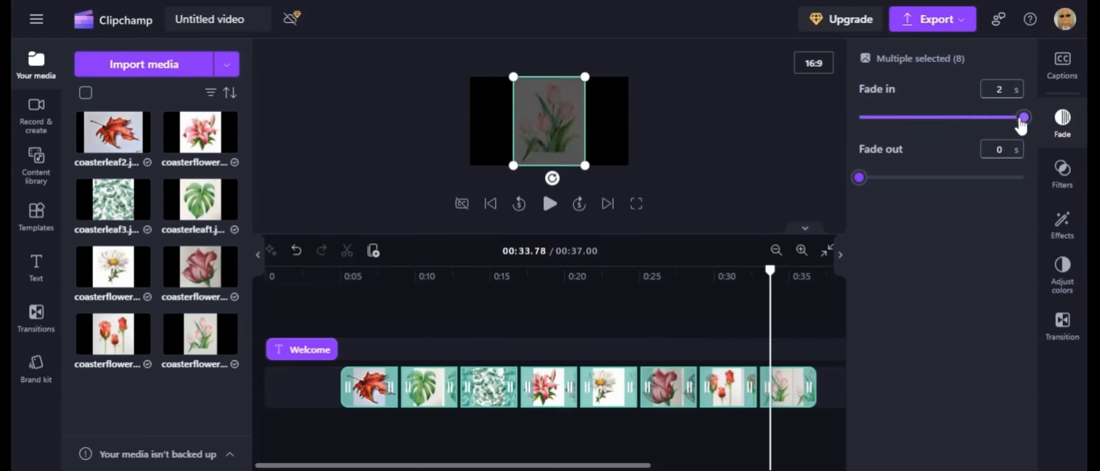
pyautogui.click(1020, 178)
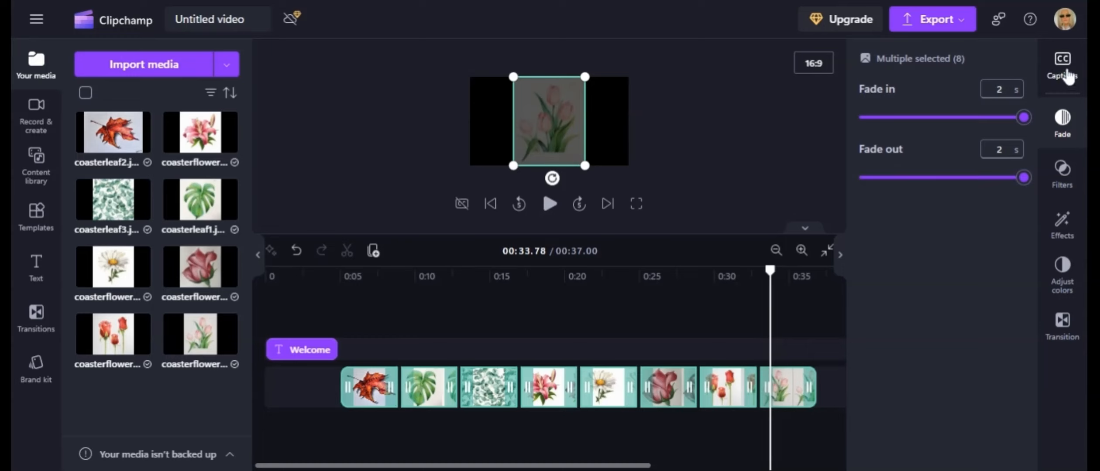
pyautogui.click(706, 345)
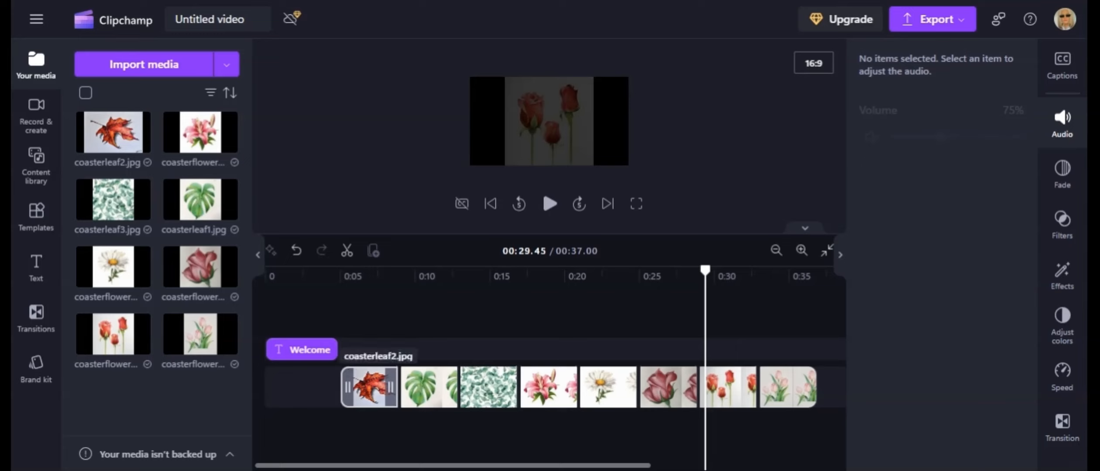
# - Move coasterleaf1.jpg and coasterleaf3.jpg onto separate tracks stacked above the other images, with coasterleaf3.jpg slightly overlapping coasterleaf1.jpg in time
pyautogui.click(423, 395)
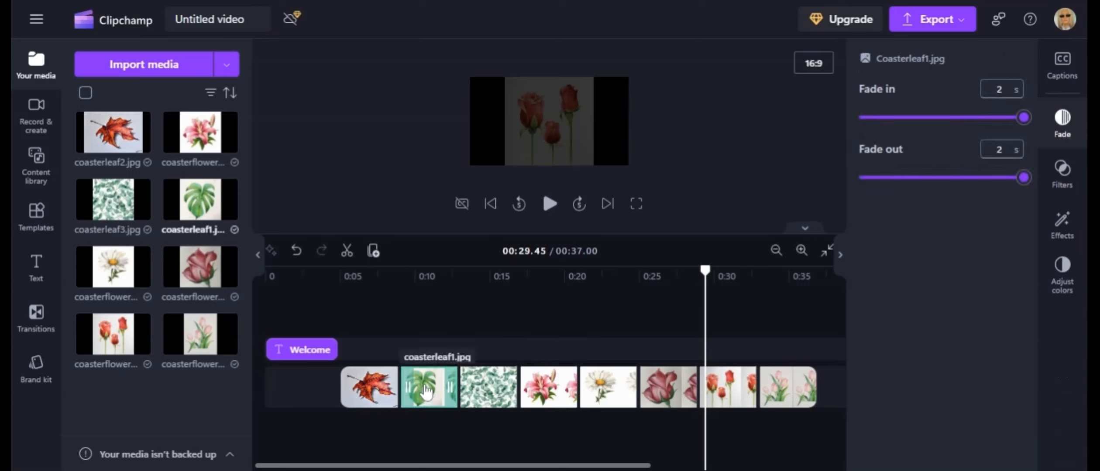
pyautogui.moveTo(426, 397); pyautogui.dragTo(423, 364)
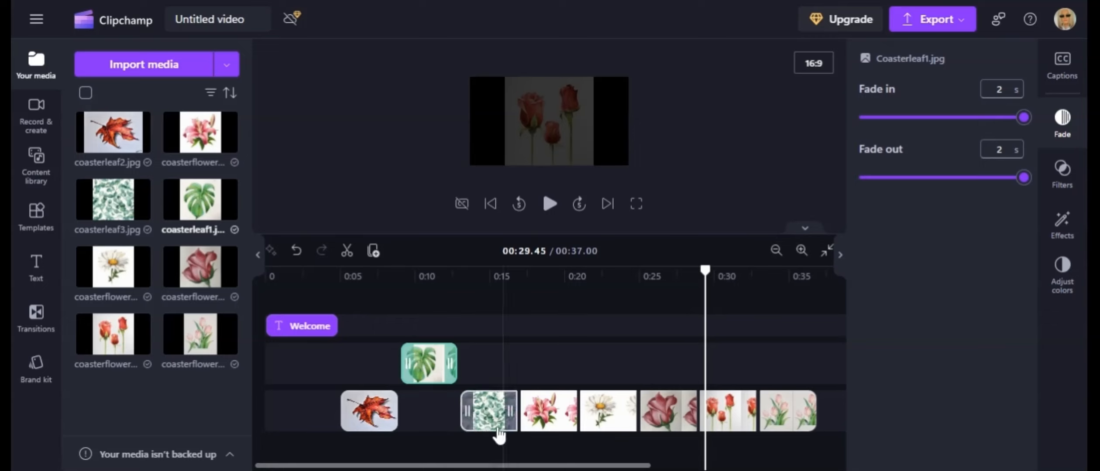
pyautogui.moveTo(490, 426); pyautogui.dragTo(478, 336)
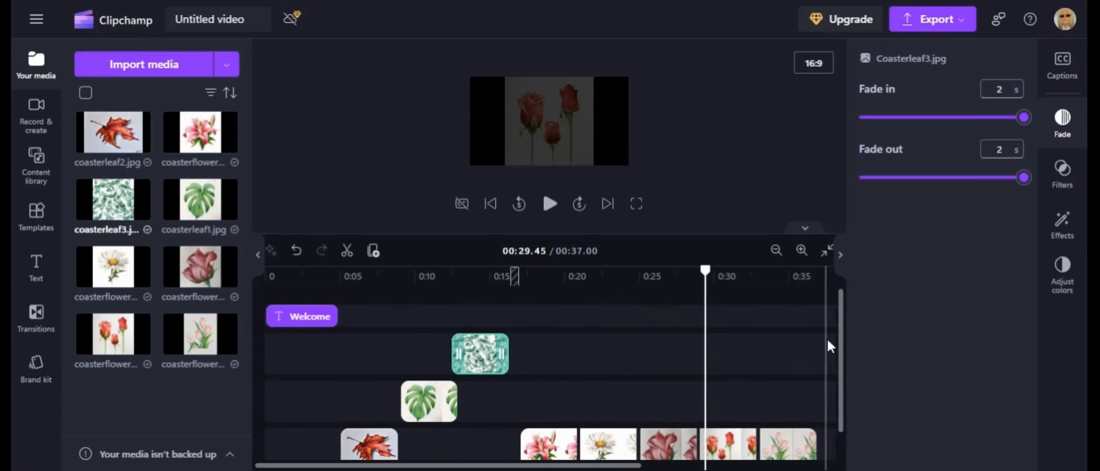
pyautogui.moveTo(837, 329); pyautogui.dragTo(841, 363)
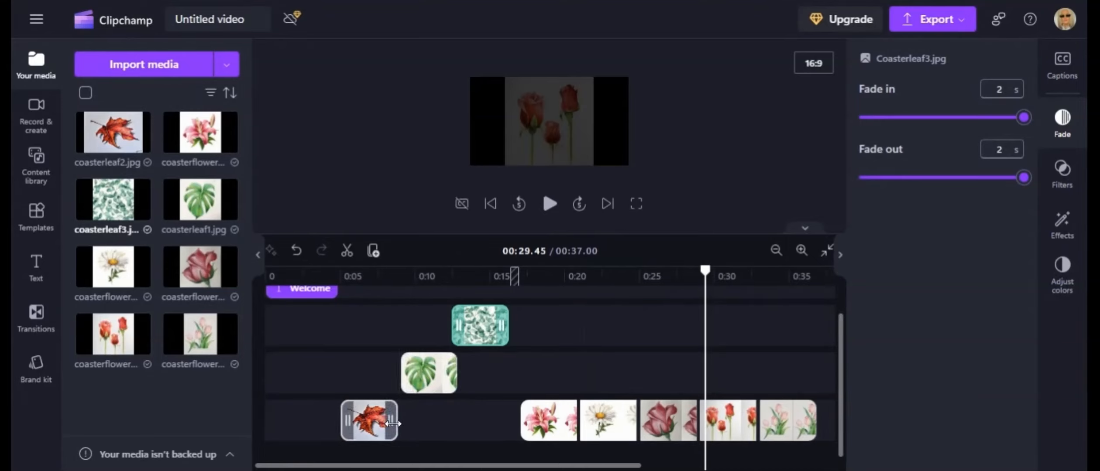
# - Extend coasterleaf2.jpg and coasterleaf1.jpg to end with coasterleaf3.jpg at about 16 s, starting coasterleaf1.jpg at about 7 s and coasterleaf3.jpg at about 8.5 s
pyautogui.moveTo(388, 423); pyautogui.dragTo(501, 422)
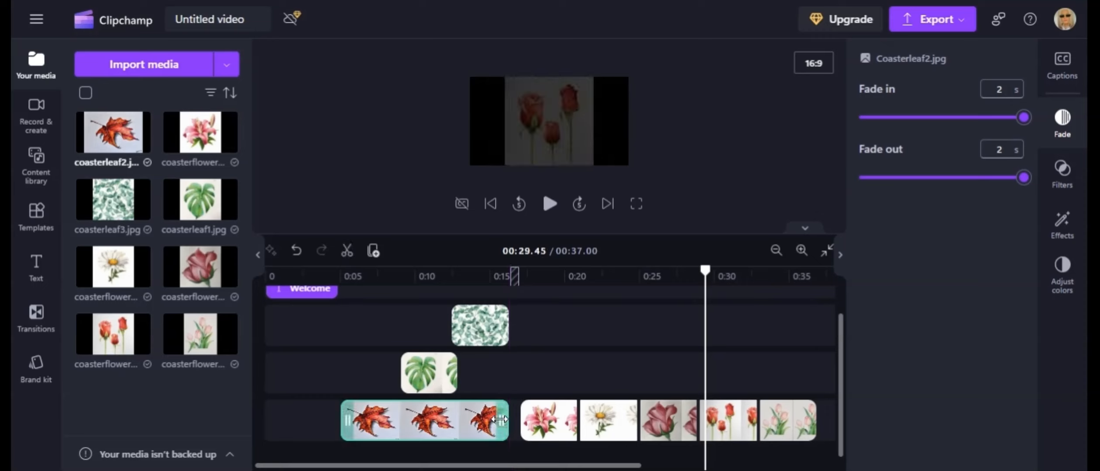
pyautogui.moveTo(456, 372); pyautogui.dragTo(503, 371)
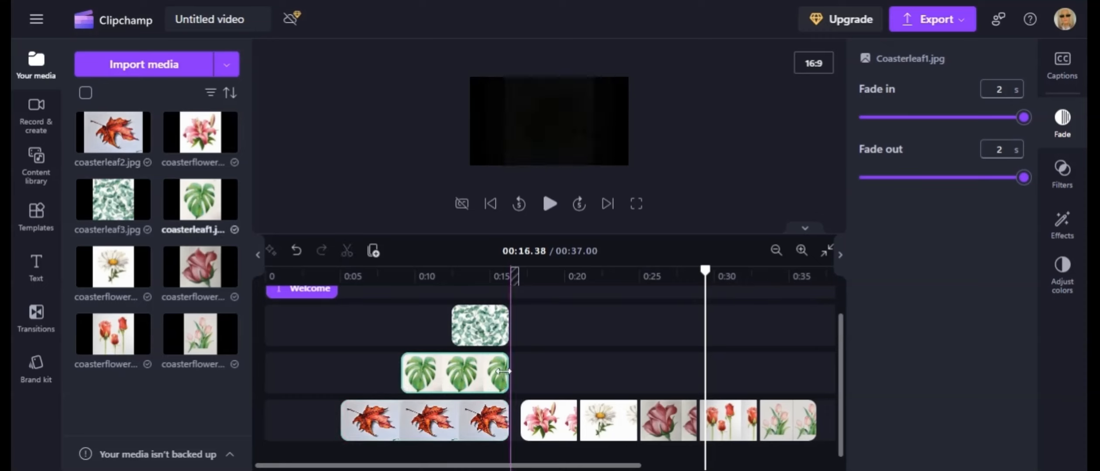
pyautogui.moveTo(402, 373); pyautogui.dragTo(367, 376)
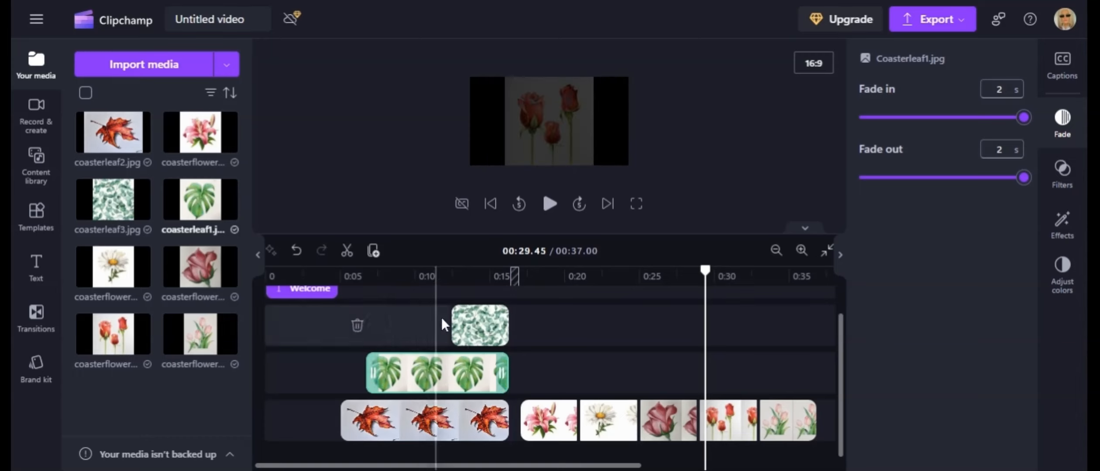
pyautogui.moveTo(453, 326); pyautogui.dragTo(397, 332)
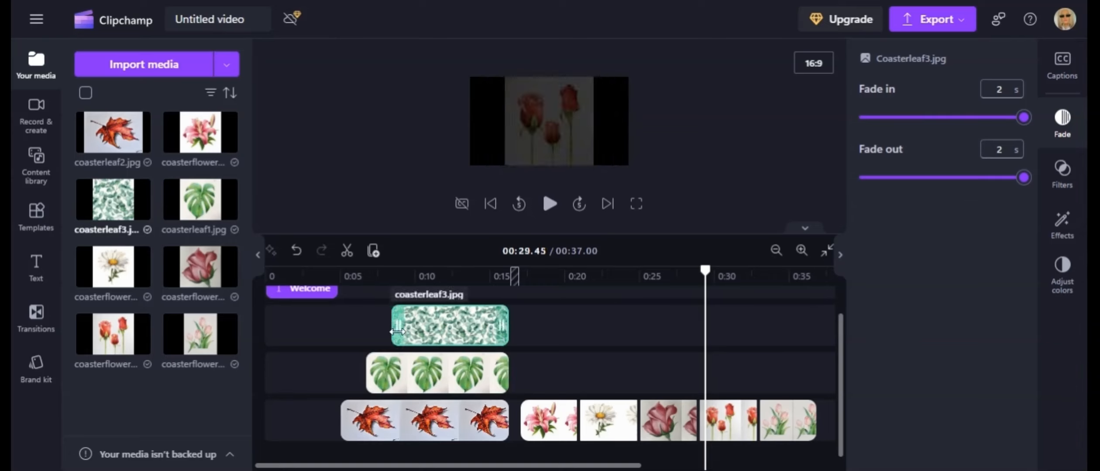
# - Place coasterflower4.jpg directly after coasterleaf2.jpg, and stagger coasterflower5.jpg at about 18 s and coasterflower2.jpg at about 19 s on the two tracks above
pyautogui.click(556, 432)
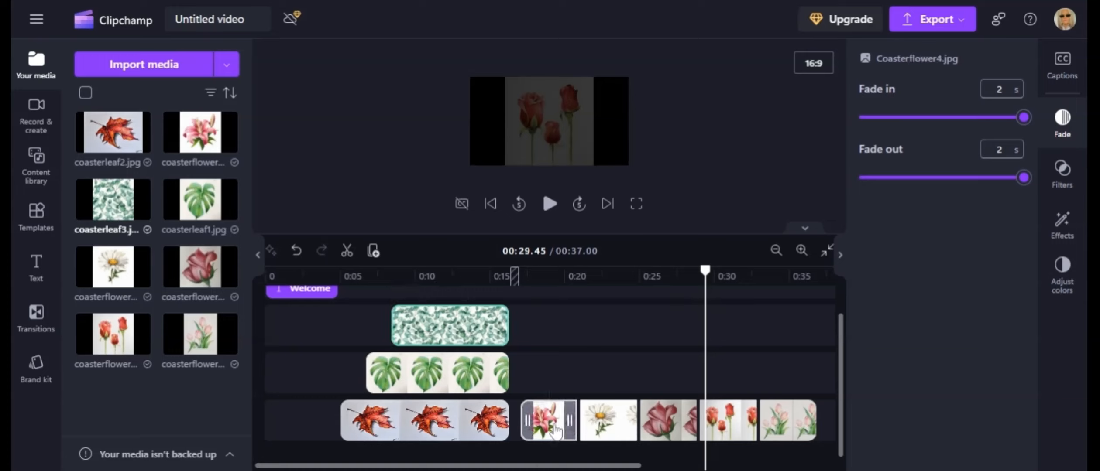
pyautogui.moveTo(557, 432); pyautogui.dragTo(559, 365)
pyautogui.moveTo(559, 366); pyautogui.dragTo(556, 366)
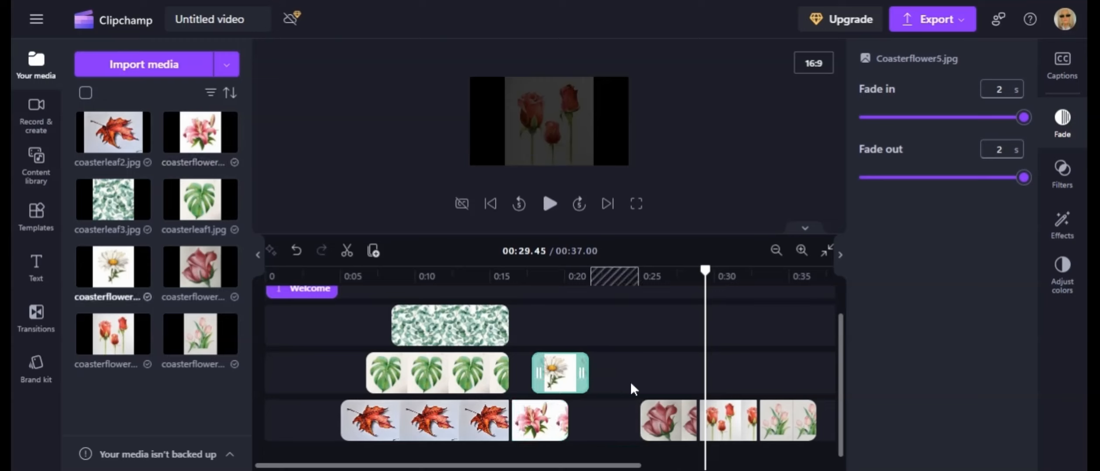
pyautogui.click(666, 431)
pyautogui.moveTo(666, 431)
pyautogui.mouseDown()
pyautogui.moveTo(606, 324)
pyautogui.moveTo(575, 323)
pyautogui.mouseUp()
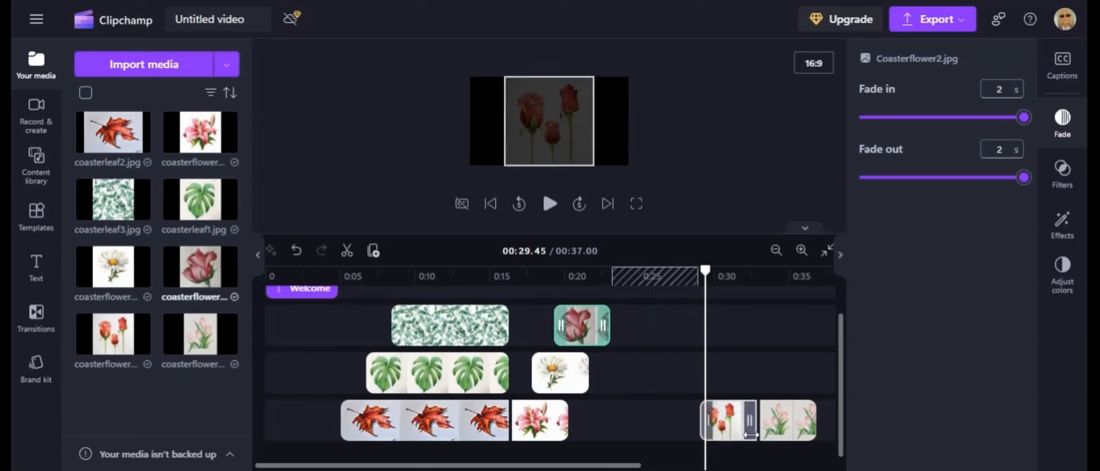
# - Move coasterflower3.jpg earlier along the lowest image track so it starts at about 25.5 s
pyautogui.click(727, 434)
pyautogui.moveTo(726, 434); pyautogui.dragTo(638, 432)
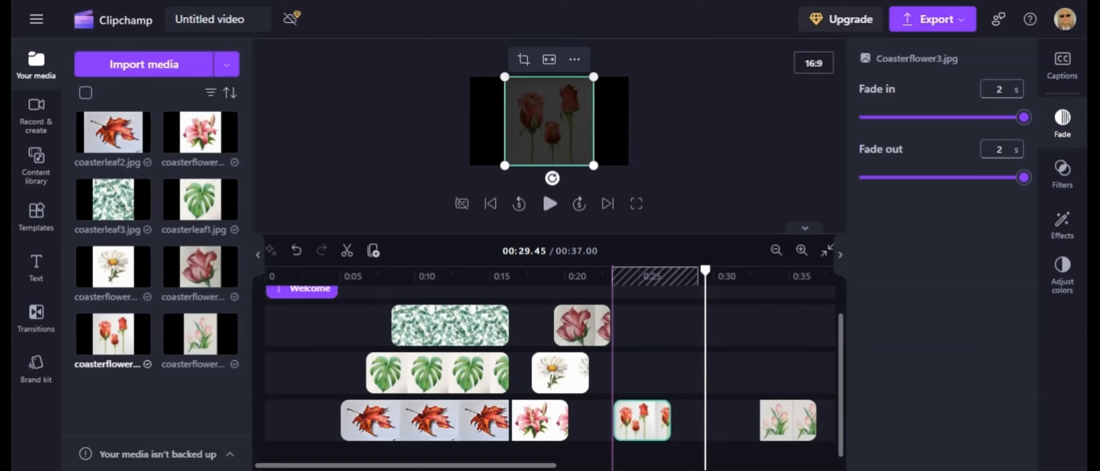
pyautogui.moveTo(638, 432); pyautogui.dragTo(671, 430)
# - Extend coasterflower4.jpg, coasterflower5.jpg and coasterflower2.jpg so all three end together at about 25 s, just before coasterflower3.jpg
pyautogui.moveTo(563, 421); pyautogui.dragTo(637, 421)
pyautogui.moveTo(583, 373); pyautogui.dragTo(638, 373)
pyautogui.click(597, 323)
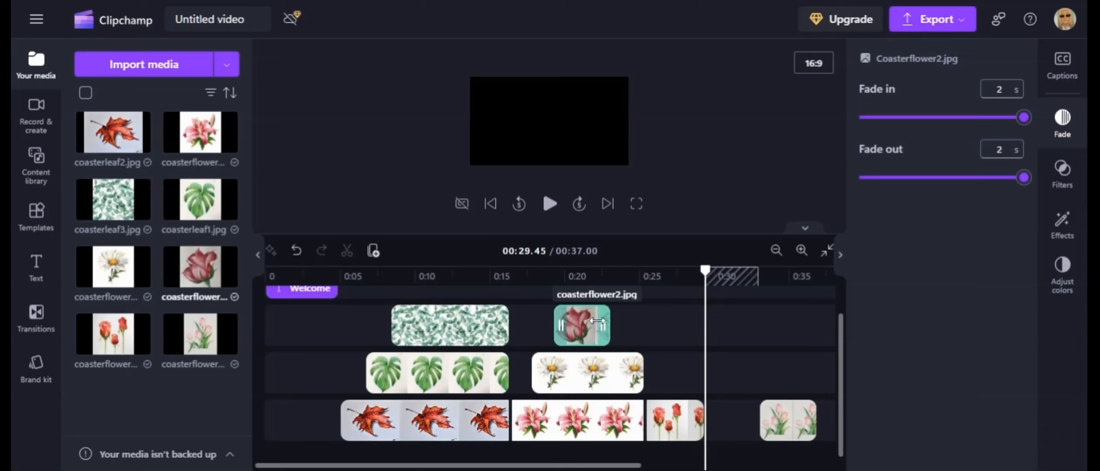
pyautogui.moveTo(600, 327); pyautogui.dragTo(632, 334)
# - Move coasterflower1.jpg above coasterflower3.jpg on the middle image track, starting at about 27 s, and extend both to end together at about 34 s
pyautogui.moveTo(786, 421); pyautogui.dragTo(691, 374)
pyautogui.moveTo(698, 420); pyautogui.dragTo(766, 421)
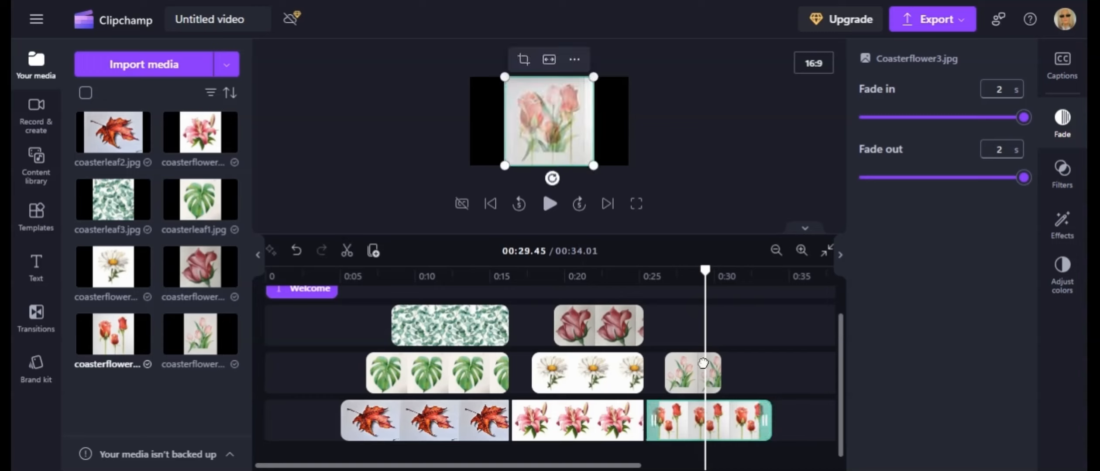
pyautogui.moveTo(711, 374); pyautogui.dragTo(766, 381)
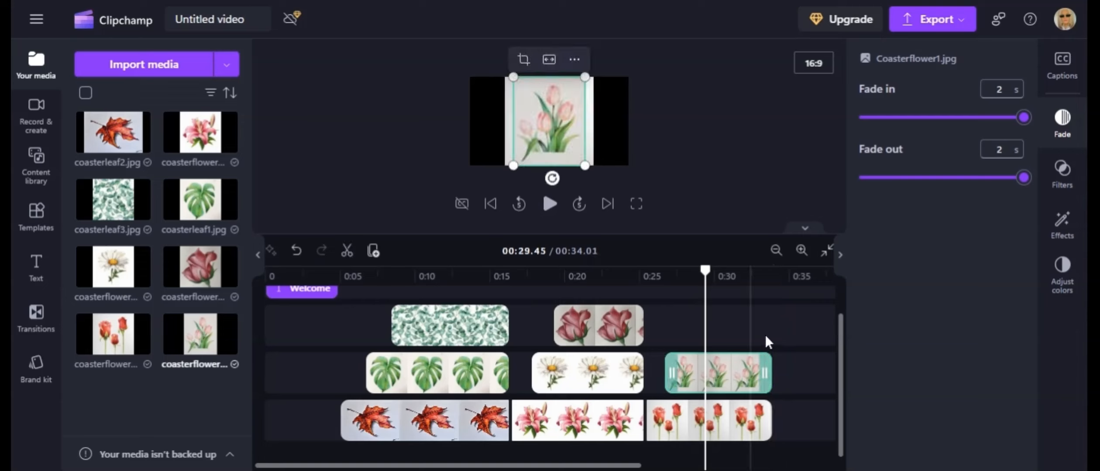
# - Duplicate the Welcome title and move the copy along its track to about 34 s, after the last flower images end
pyautogui.scroll(2, 840, 392)
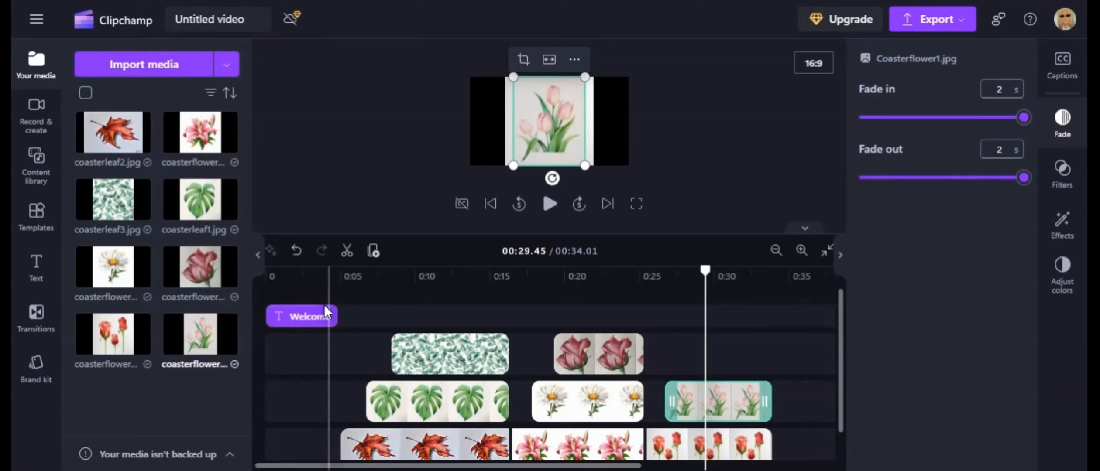
pyautogui.rightClick(300, 322)
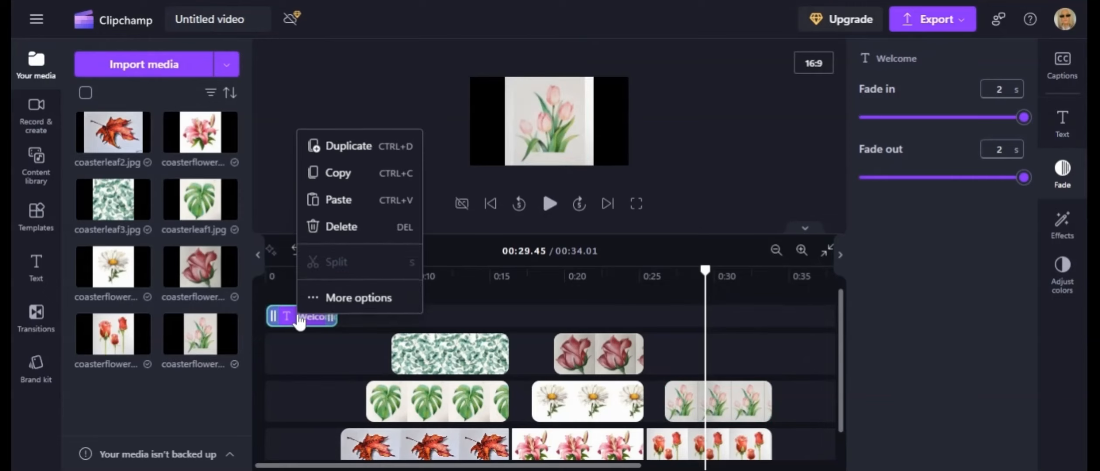
pyautogui.click(344, 150)
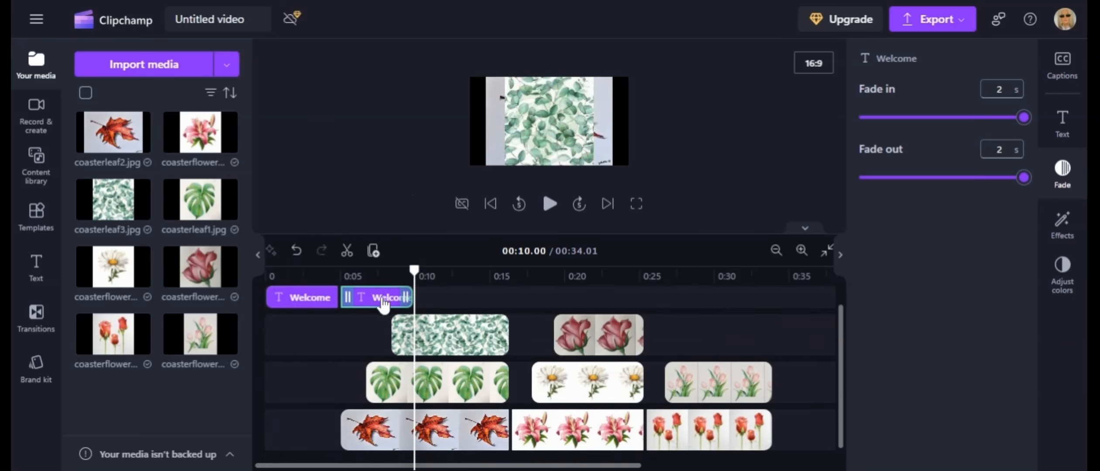
pyautogui.moveTo(382, 305); pyautogui.dragTo(811, 326)
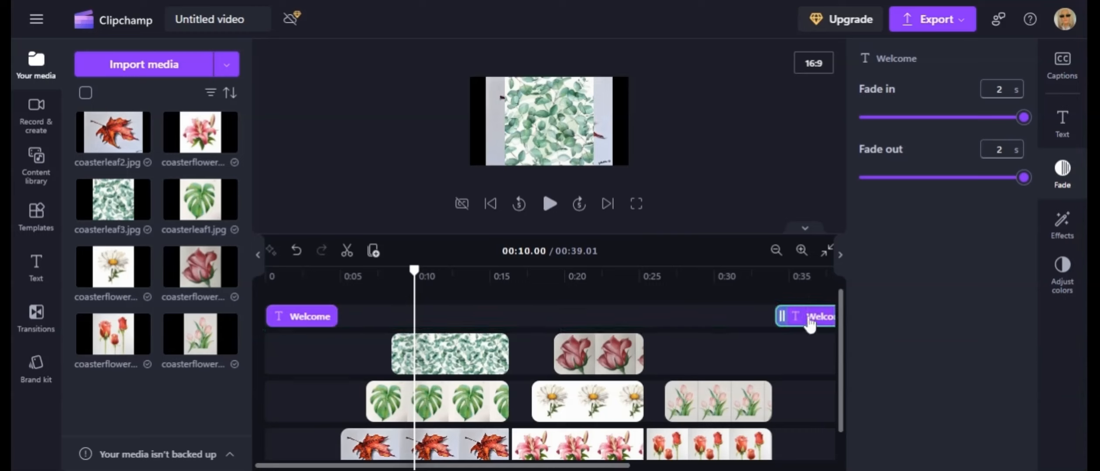
# - Change the duplicated title's text to "The End" and check its fade settings
pyautogui.click(808, 274)
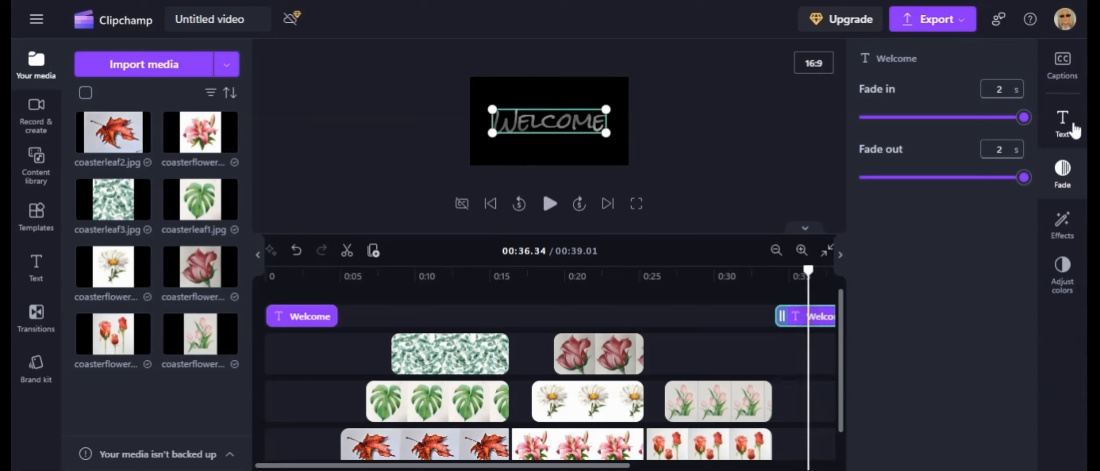
pyautogui.click(1064, 126)
pyautogui.moveTo(915, 115); pyautogui.dragTo(844, 113)
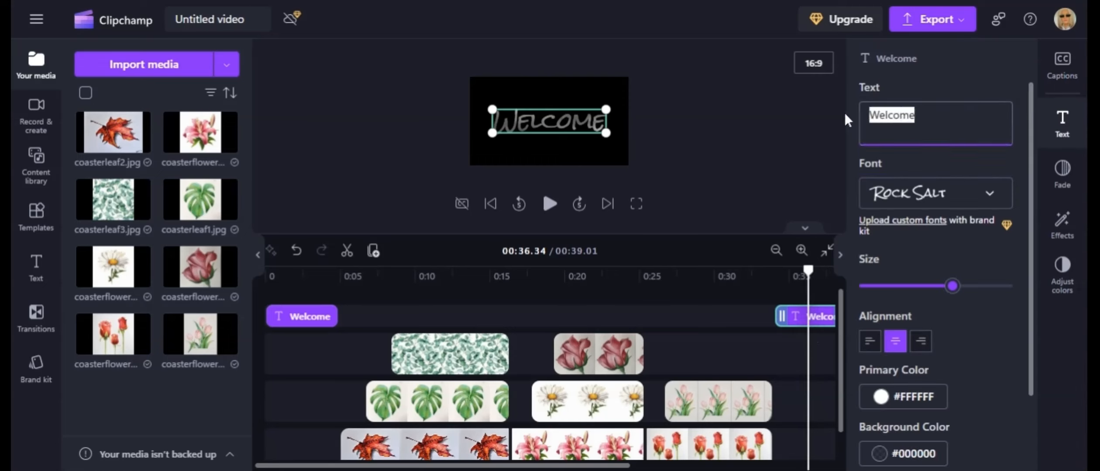
pyautogui.write('The ')
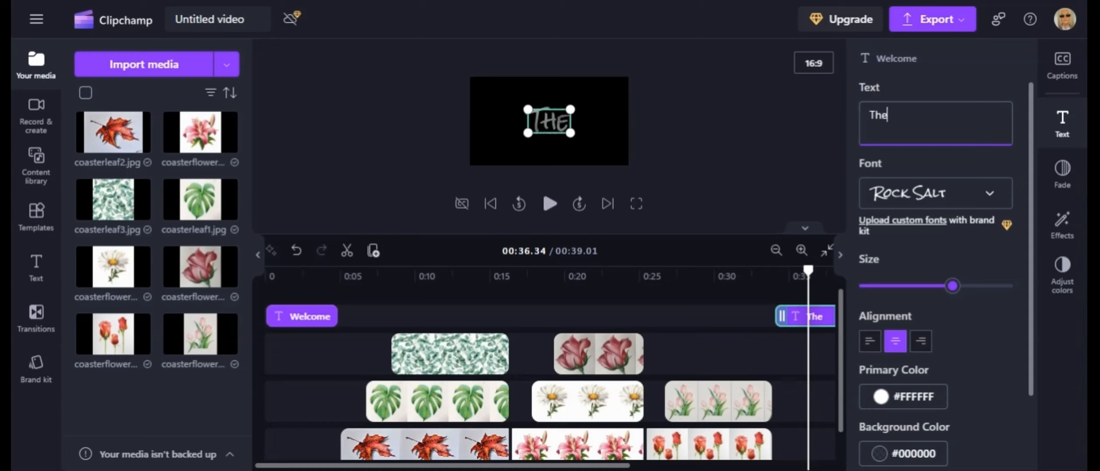
pyautogui.write('End')
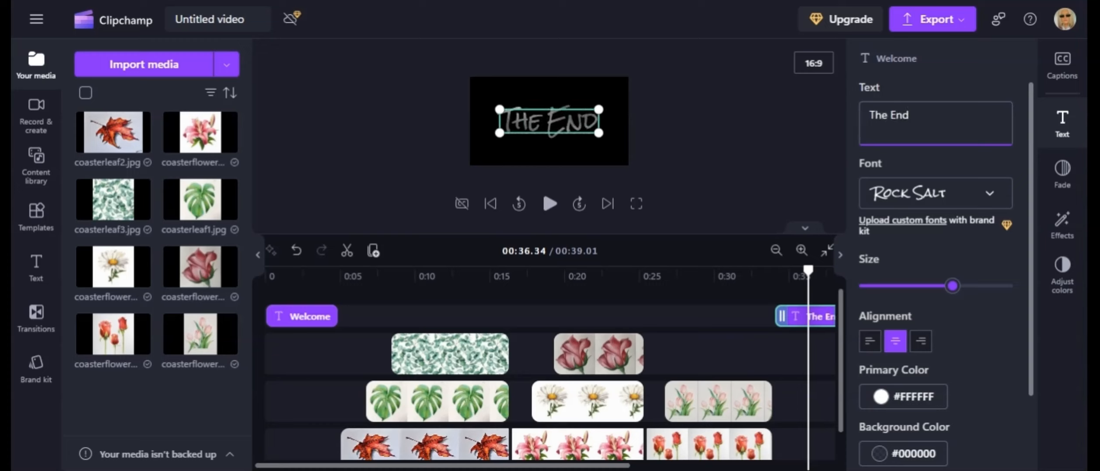
pyautogui.click(1063, 177)
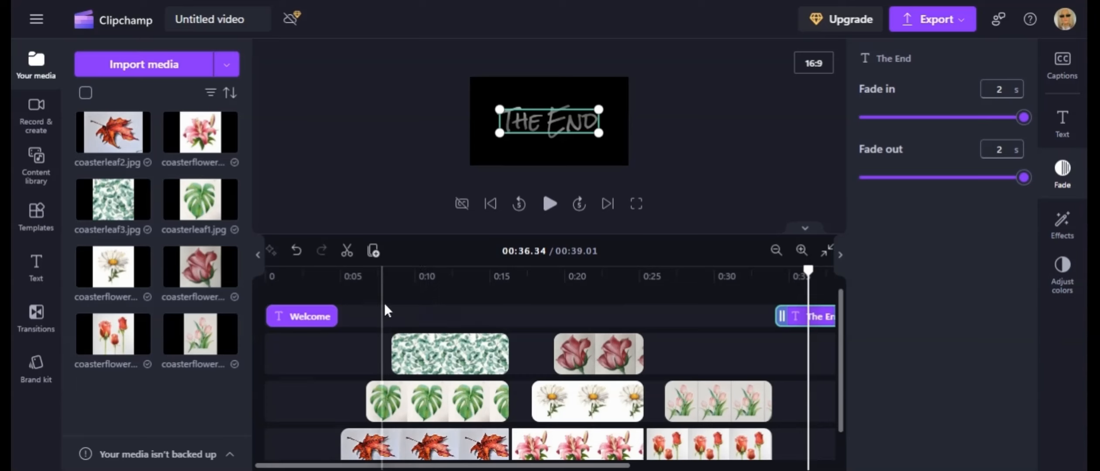
# - At about 11.65 s, shrink coasterleaf3.jpg and coasterleaf1.jpg toward their upper-right corners, enlarging the preview area for the work
pyautogui.click(438, 279)
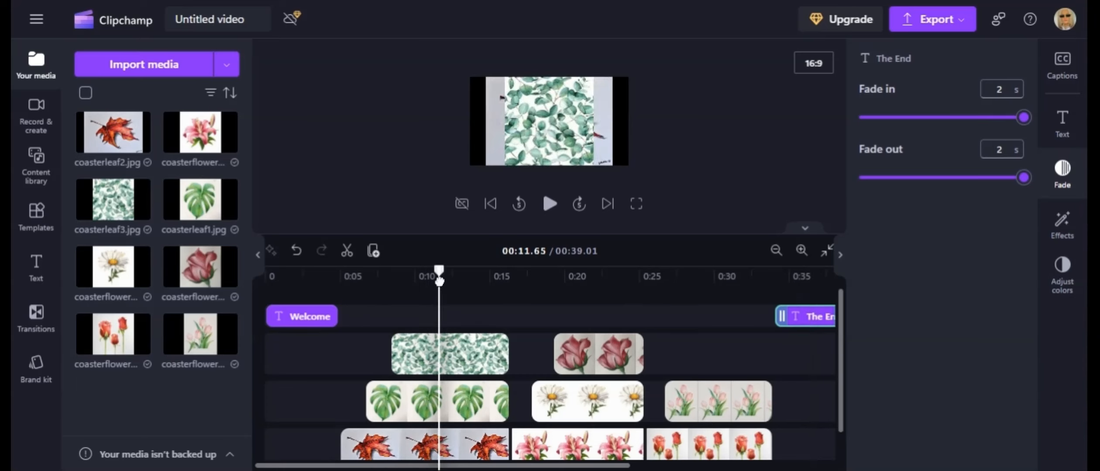
pyautogui.click(519, 158)
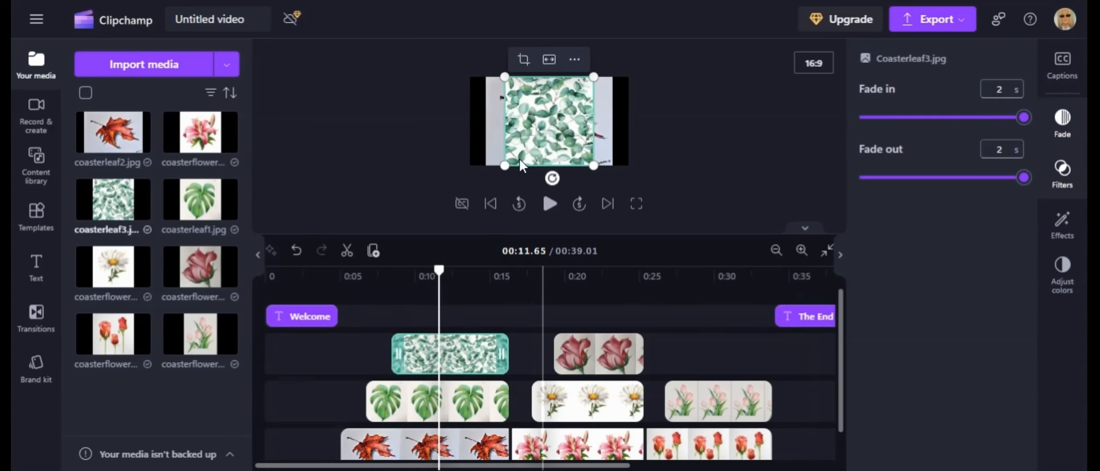
pyautogui.moveTo(504, 166); pyautogui.dragTo(555, 115)
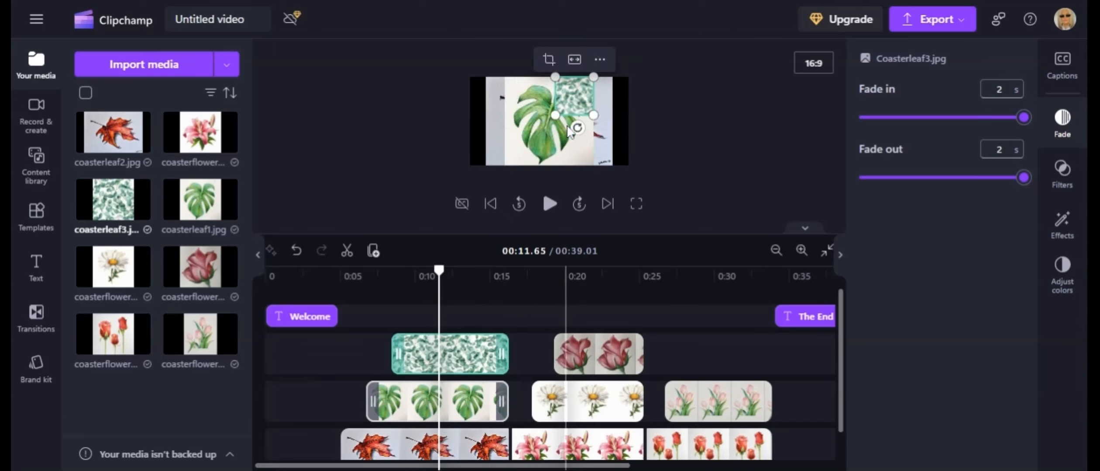
pyautogui.click(523, 131)
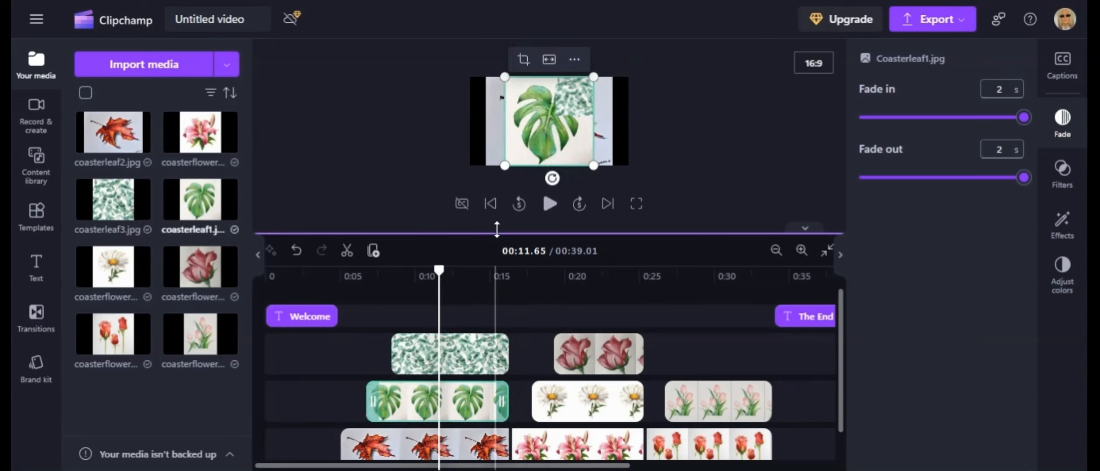
pyautogui.moveTo(497, 230); pyautogui.dragTo(502, 335)
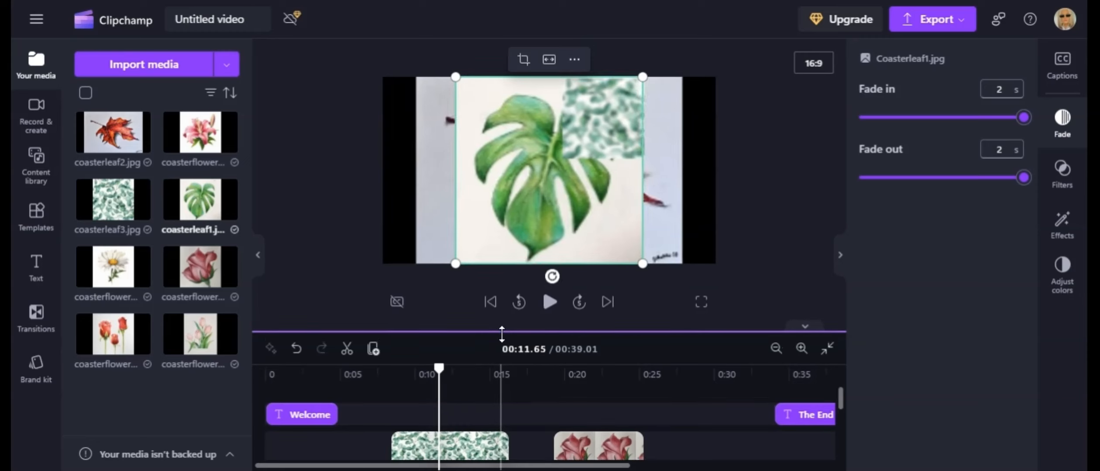
pyautogui.moveTo(456, 263); pyautogui.dragTo(534, 188)
# - Shrink coasterleaf2.jpg to about two thirds of its size, move it to the lower right of the video frame, and deselect it
pyautogui.click(465, 223)
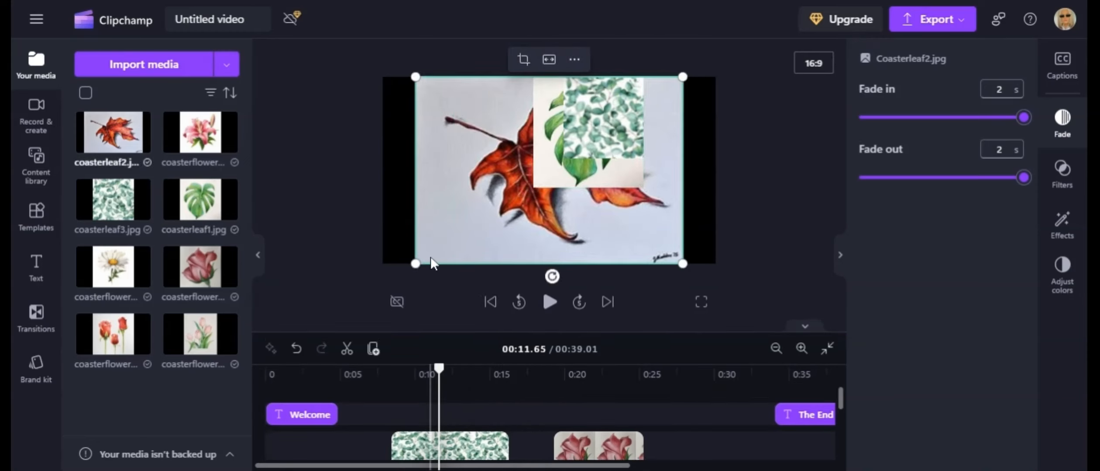
pyautogui.moveTo(421, 263); pyautogui.dragTo(507, 201)
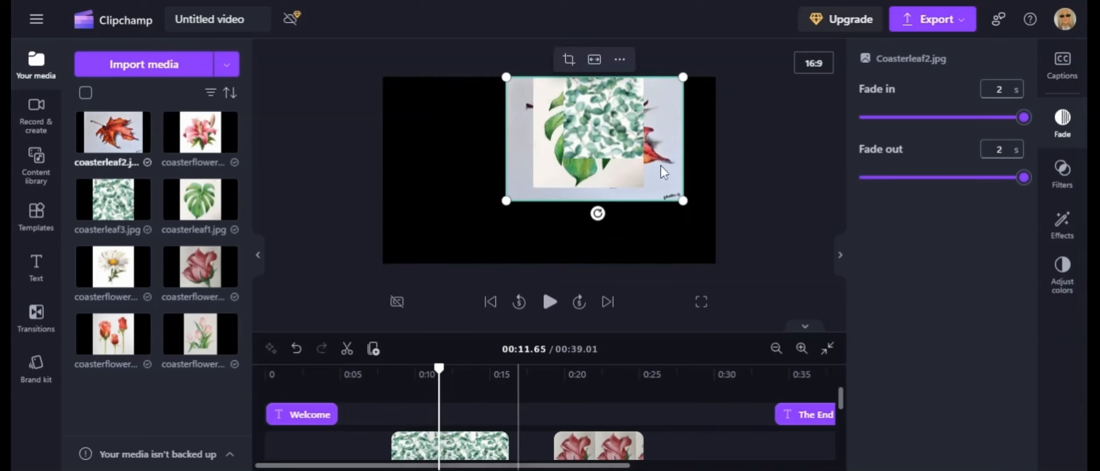
pyautogui.moveTo(675, 128); pyautogui.dragTo(694, 181)
pyautogui.click(667, 97)
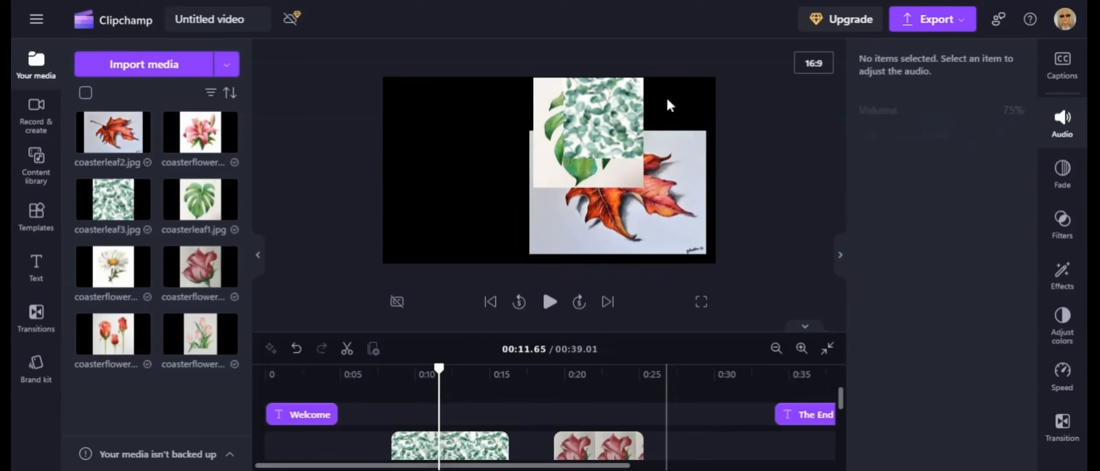
# - Shift coasterleaf3.jpg to the right to uncover coasterleaf1.jpg, then move coasterleaf2.jpg to the frame's upper left and make it slightly smaller
pyautogui.moveTo(630, 108); pyautogui.dragTo(660, 106)
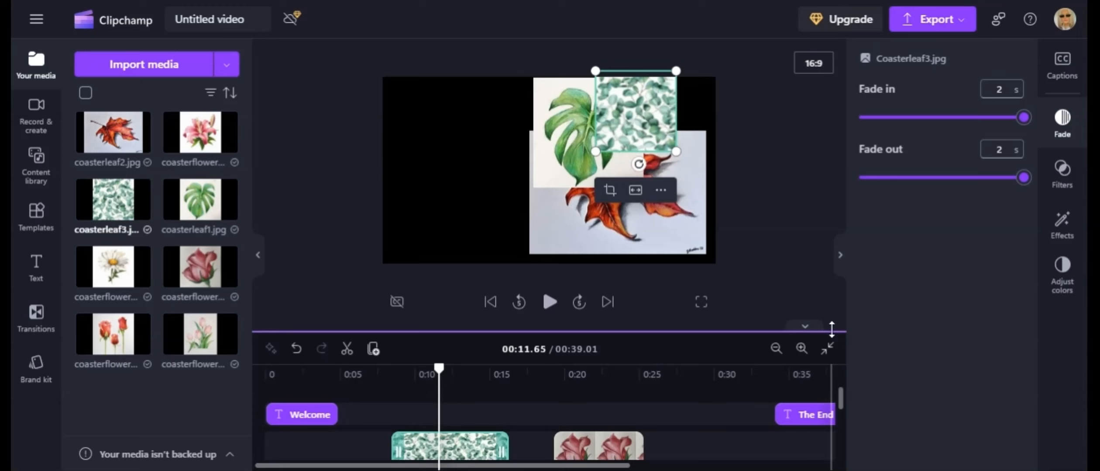
pyautogui.moveTo(838, 392)
pyautogui.mouseDown()
pyautogui.moveTo(852, 443)
pyautogui.moveTo(844, 389)
pyautogui.mouseUp()
pyautogui.moveTo(619, 227); pyautogui.dragTo(489, 186)
pyautogui.moveTo(577, 213)
pyautogui.mouseDown()
pyautogui.moveTo(541, 196)
pyautogui.moveTo(556, 210)
pyautogui.mouseUp()
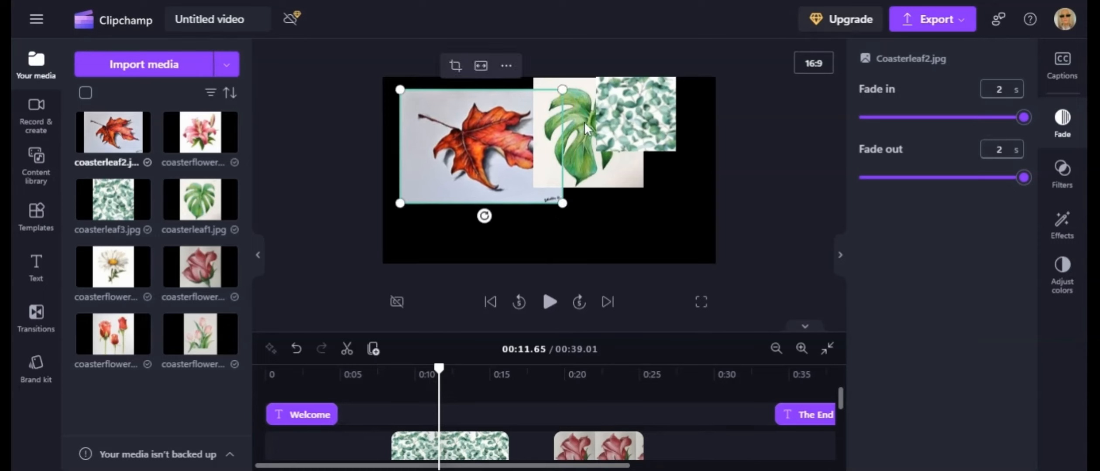
# - Arrange coasterleaf1.jpg beside coasterleaf2.jpg with coasterleaf3.jpg directly below, matching coasterleaf1.jpg's size to coasterleaf3.jpg and aligning their edges
pyautogui.moveTo(625, 168)
pyautogui.mouseDown()
pyautogui.moveTo(647, 171)
pyautogui.moveTo(635, 169)
pyautogui.moveTo(648, 185)
pyautogui.moveTo(633, 166)
pyautogui.mouseUp()
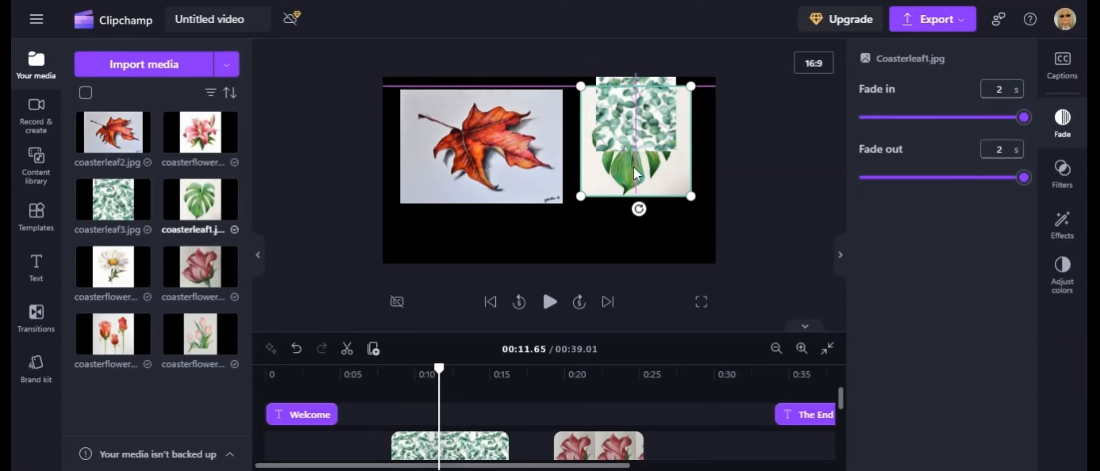
pyautogui.moveTo(692, 199); pyautogui.dragTo(652, 171)
pyautogui.moveTo(662, 104); pyautogui.dragTo(649, 206)
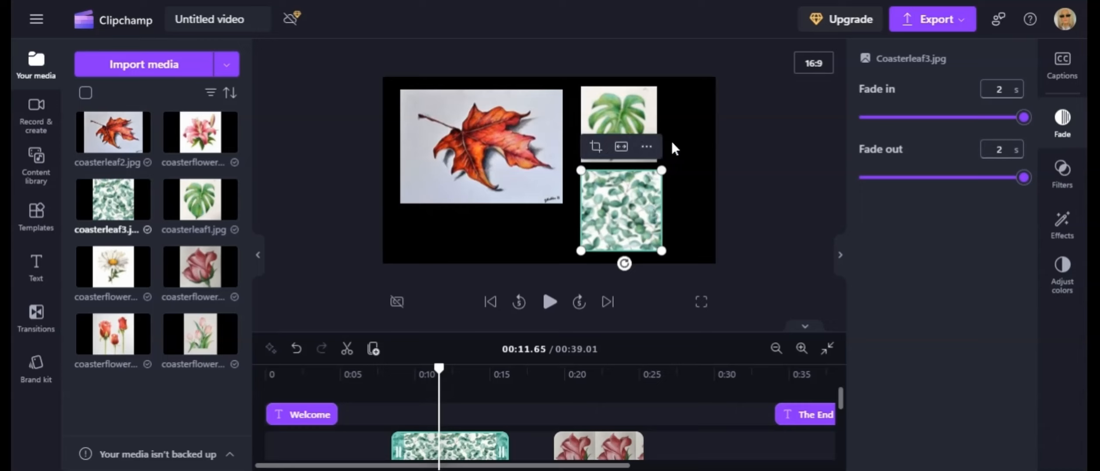
pyautogui.click(644, 127)
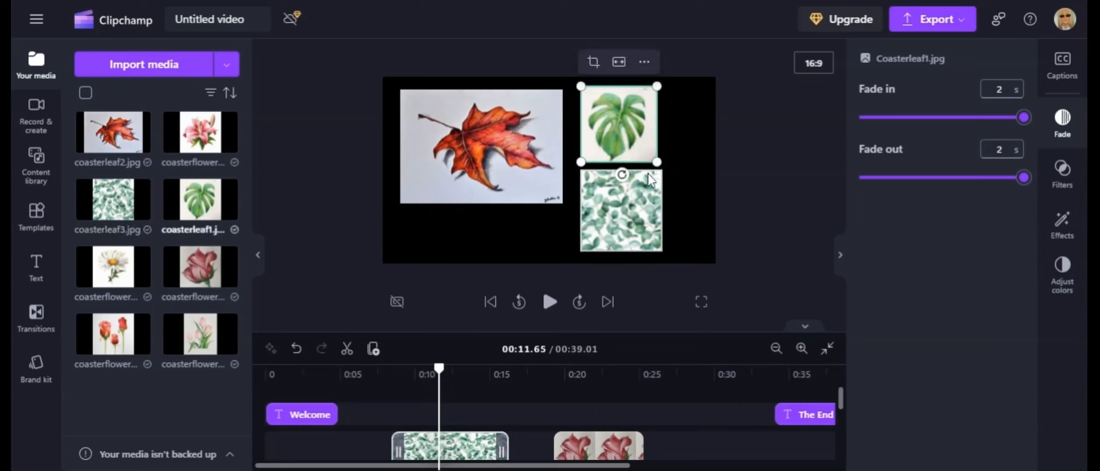
pyautogui.moveTo(611, 210); pyautogui.dragTo(607, 211)
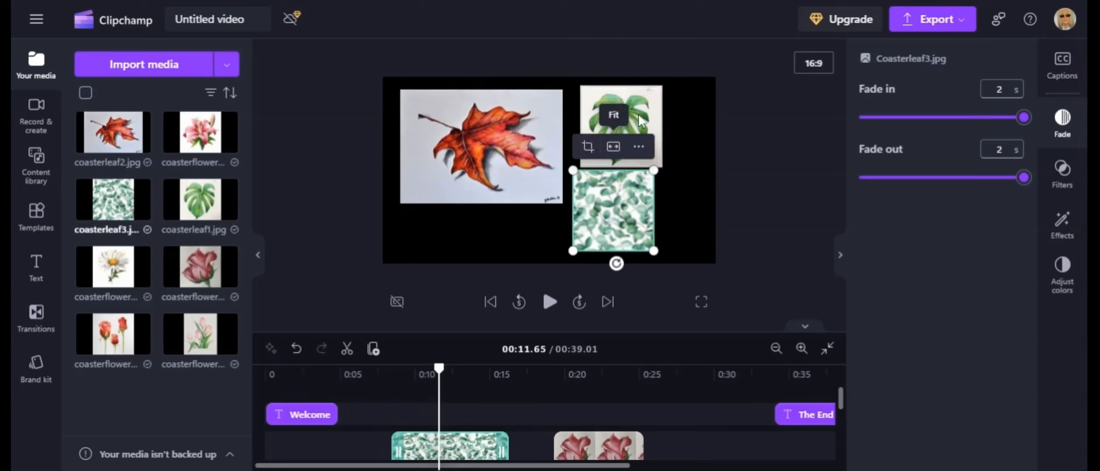
pyautogui.moveTo(641, 114); pyautogui.dragTo(635, 114)
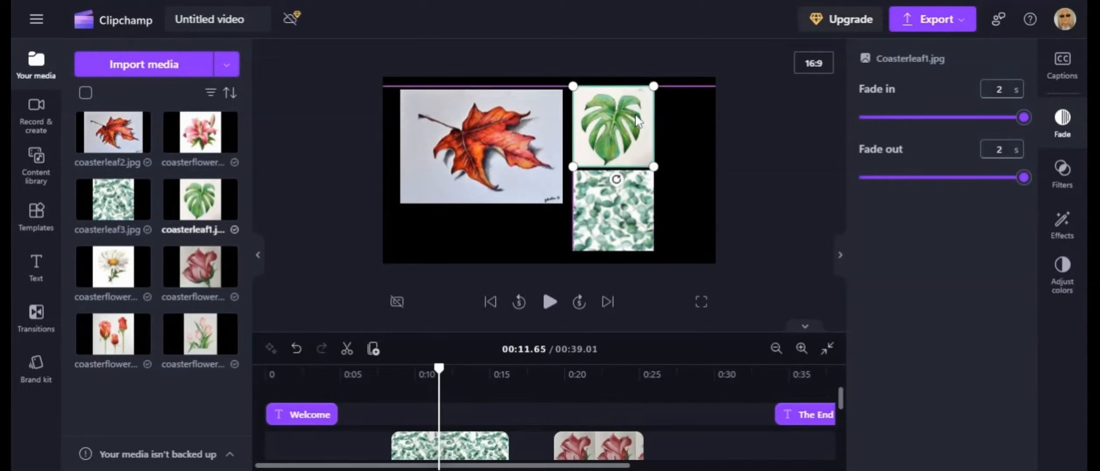
# - Lower coasterleaf3.jpg slightly to leave a small gap beneath coasterleaf1.jpg
pyautogui.click(627, 195)
pyautogui.moveTo(626, 195); pyautogui.dragTo(628, 206)
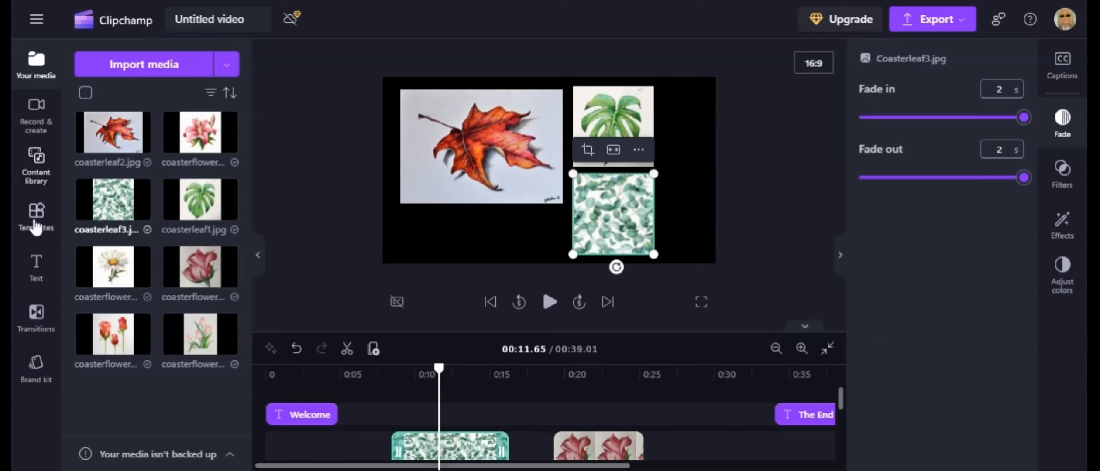
# - Add a plain text clip at about 11.65 s and replace its placeholder wording with "Leaves"
pyautogui.click(40, 266)
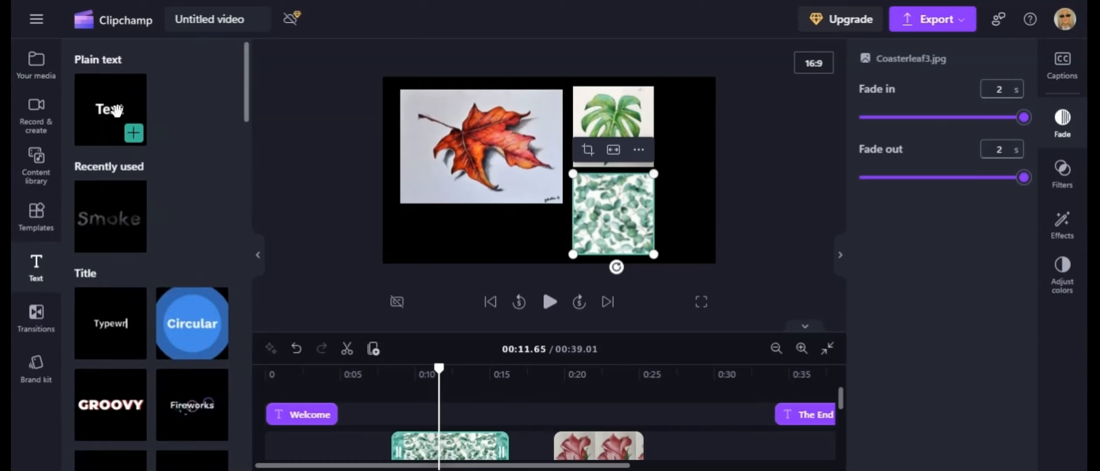
pyautogui.click(133, 138)
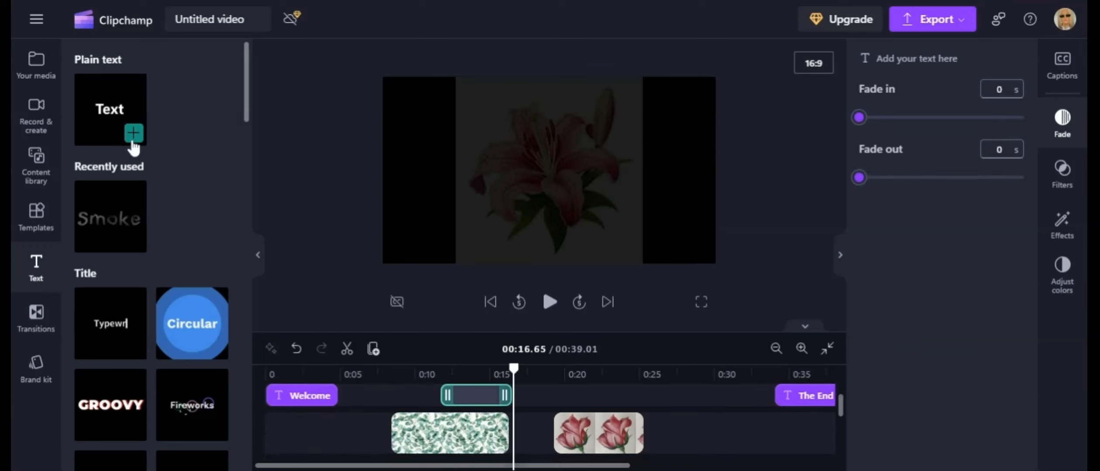
pyautogui.click(469, 376)
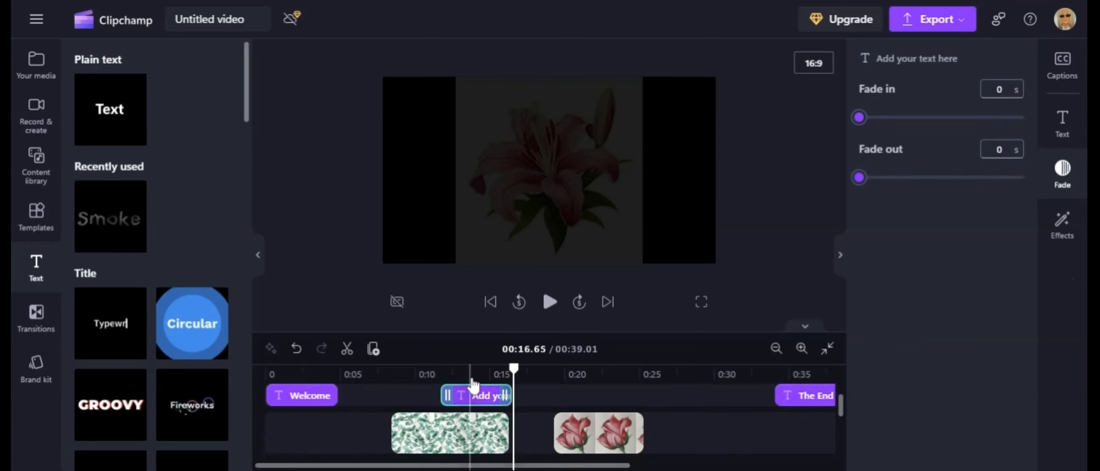
pyautogui.click(1057, 139)
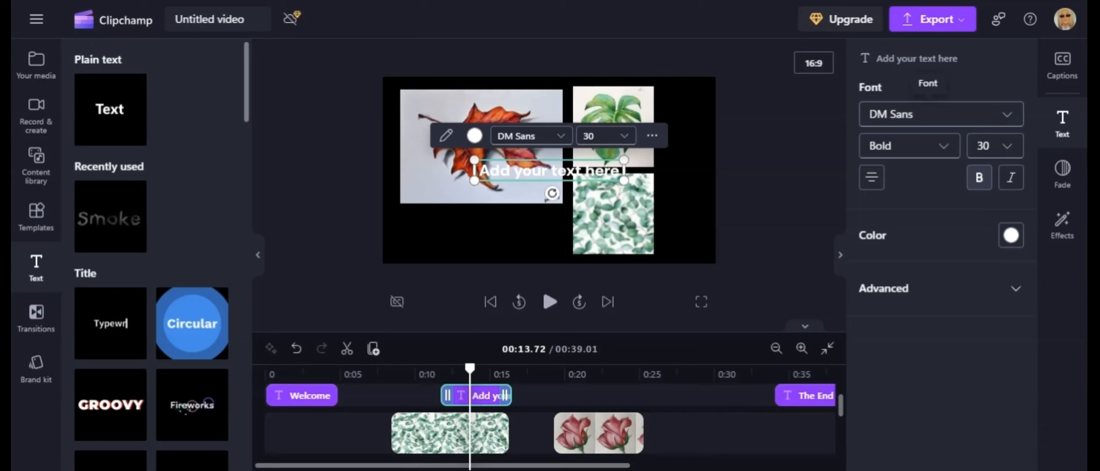
pyautogui.doubleClick(597, 172)
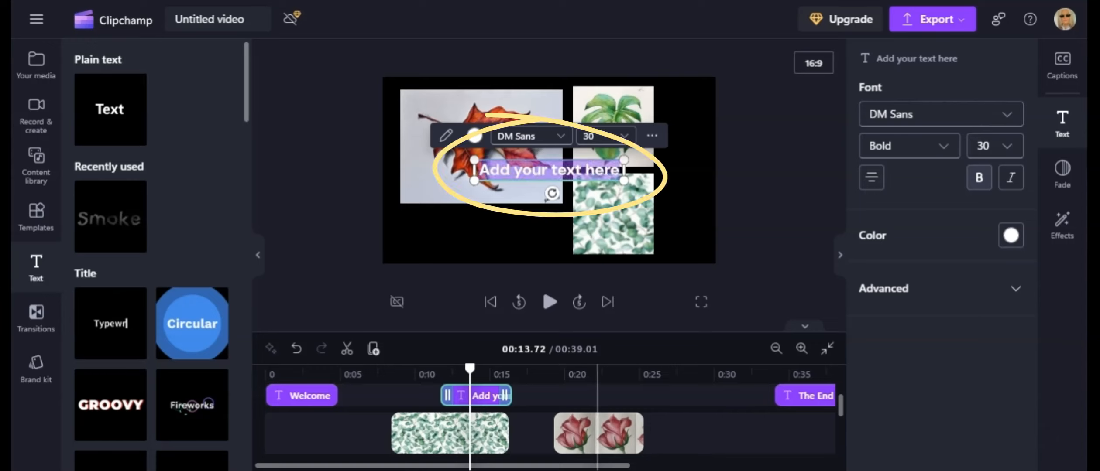
pyautogui.write('Leaves')
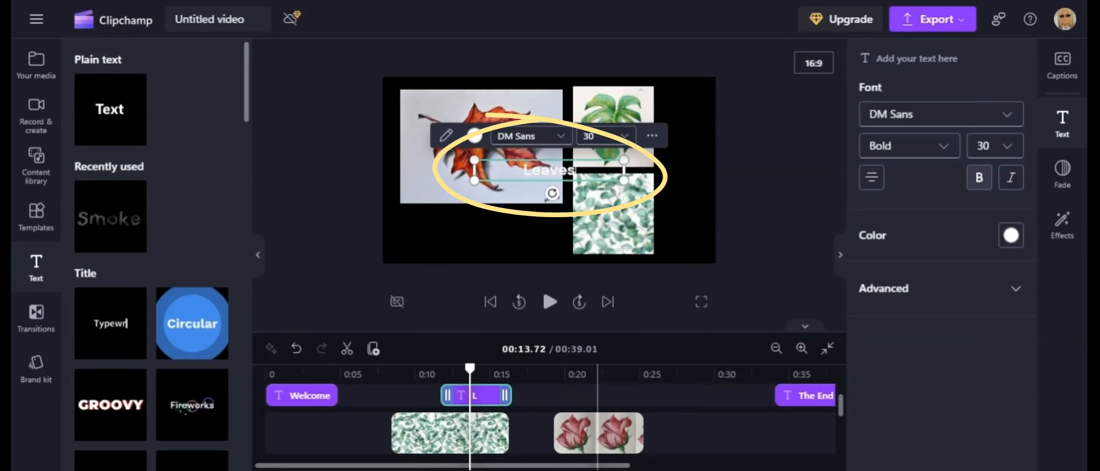
# - Set the Leaves text to the Sue Ellen Francisco font at size 40 and deselect it
pyautogui.hotkey('ctrl', 'a')
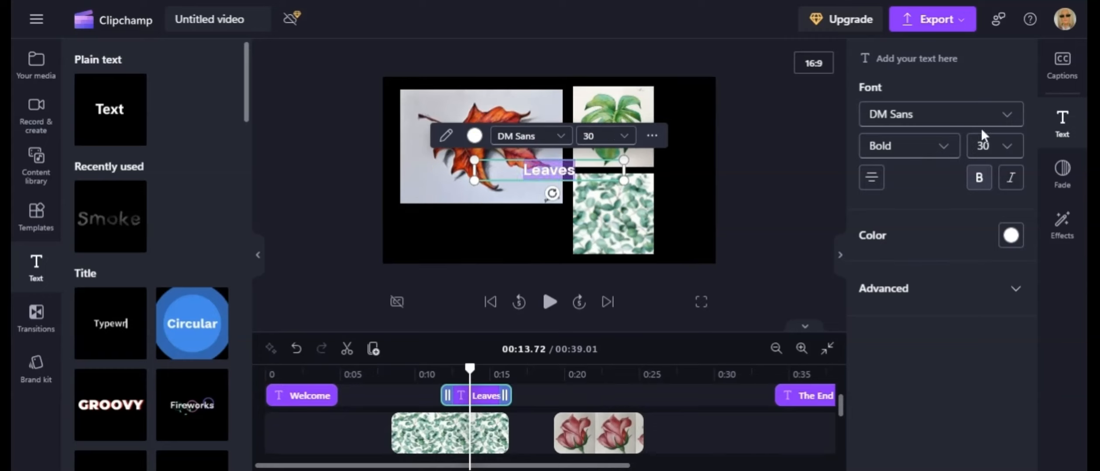
pyautogui.click(1004, 114)
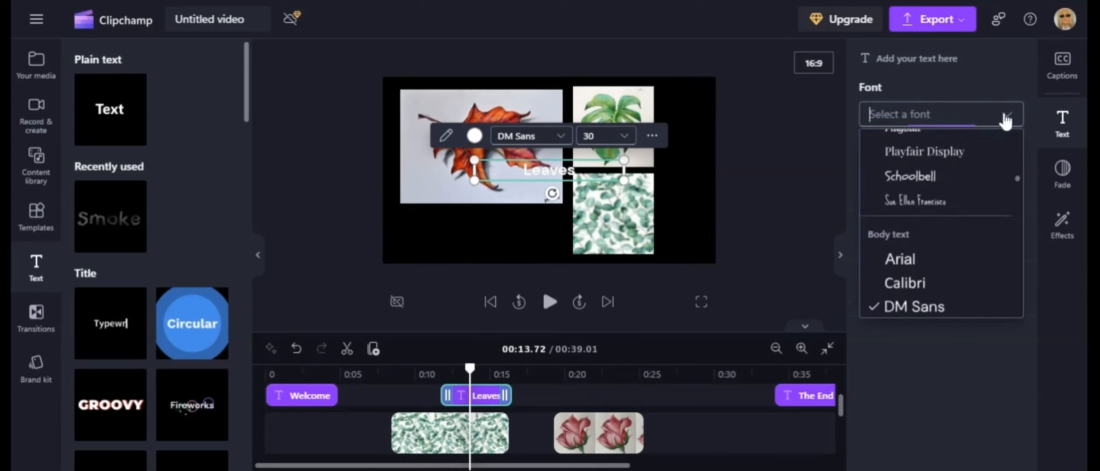
pyautogui.click(926, 208)
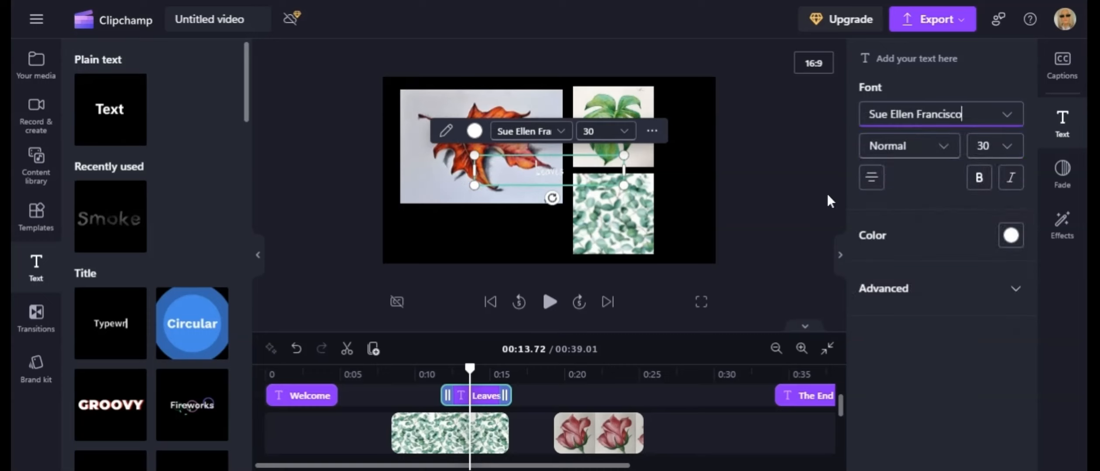
pyautogui.click(1007, 148)
pyautogui.moveTo(1018, 209); pyautogui.dragTo(1028, 289)
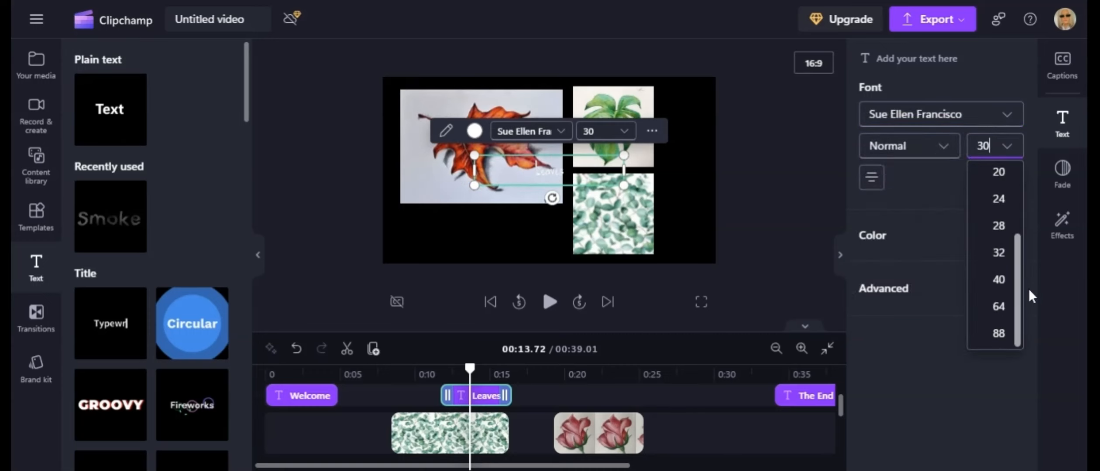
pyautogui.click(998, 284)
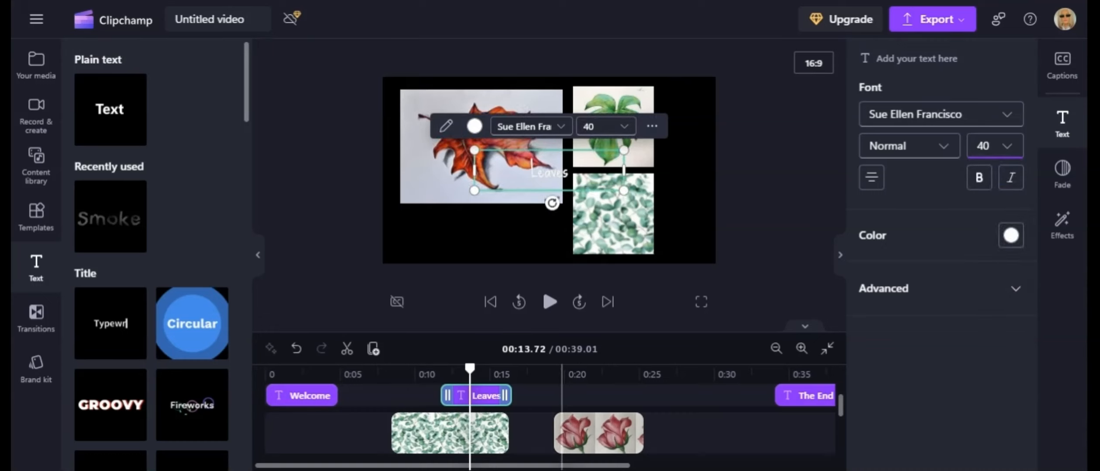
pyautogui.click(492, 227)
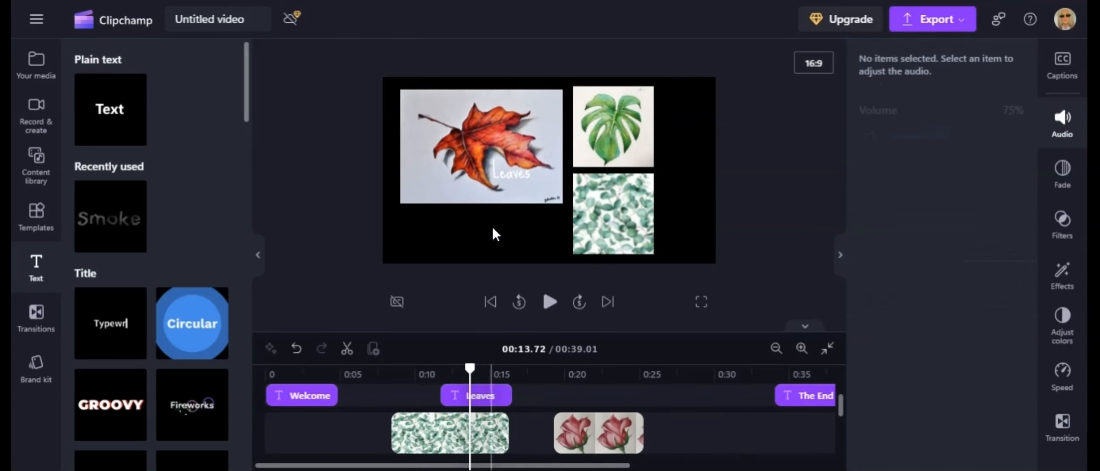
# - Move the Leaves text below coasterleaf2.jpg and set its fade in and fade out to 2 s
pyautogui.moveTo(515, 172); pyautogui.dragTo(500, 227)
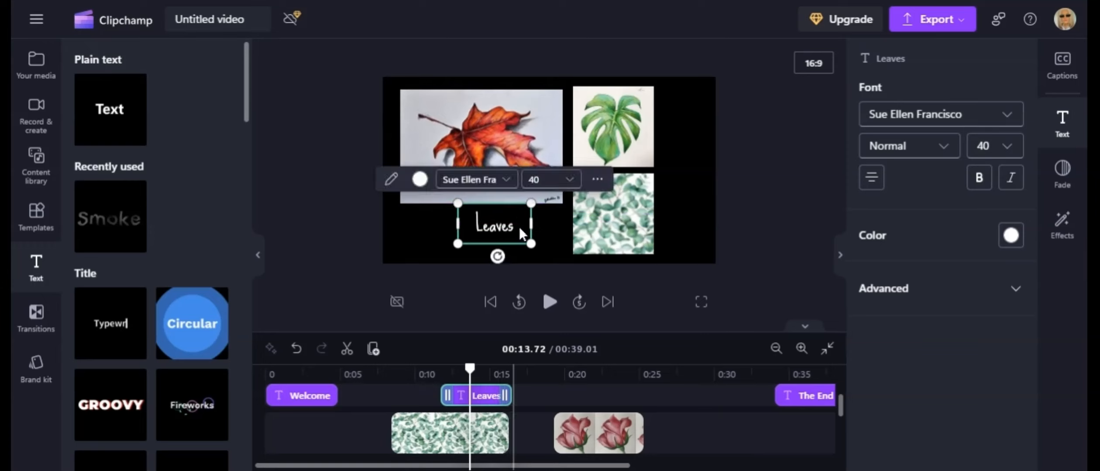
pyautogui.click(559, 221)
pyautogui.click(494, 226)
pyautogui.click(1062, 173)
pyautogui.moveTo(859, 117); pyautogui.dragTo(1024, 117)
pyautogui.click(1022, 179)
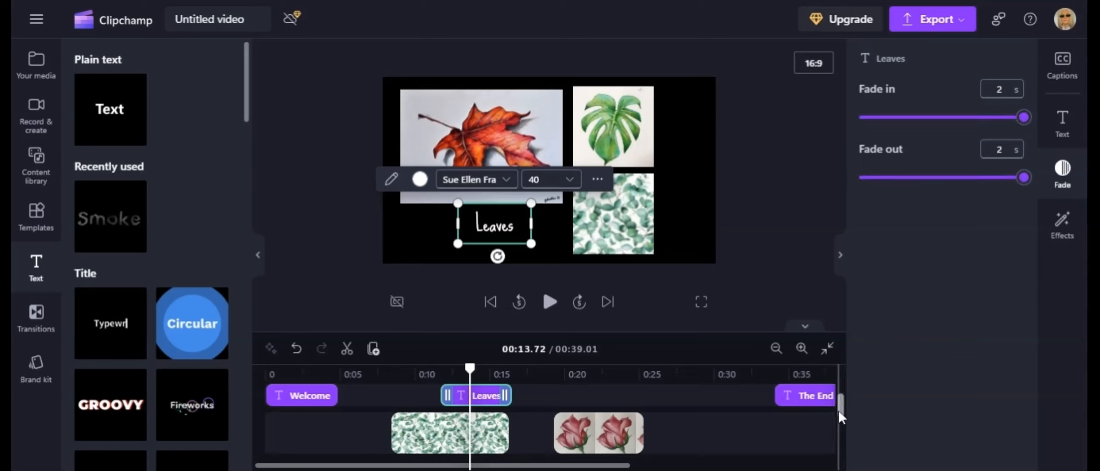
# - Enlarge the timeline area, then extend the Leaves clip's start to about 10 s and align its end with the leaf image clips
pyautogui.moveTo(838, 411); pyautogui.dragTo(841, 406)
pyautogui.moveTo(550, 333); pyautogui.dragTo(550, 217)
pyautogui.moveTo(448, 299); pyautogui.dragTo(420, 299)
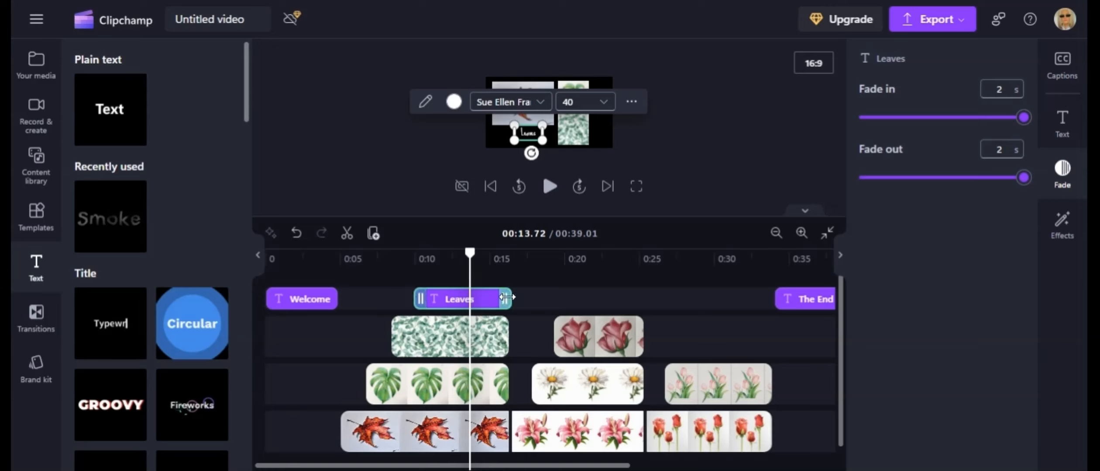
pyautogui.moveTo(506, 298); pyautogui.dragTo(508, 296)
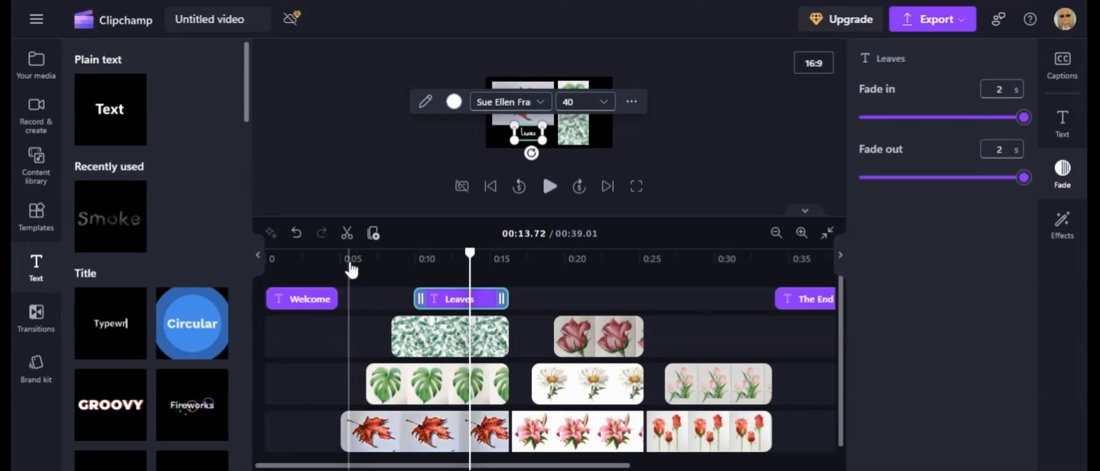
# - Play the slideshow from the beginning through the leaf collage, stopping at about 16.2 s
pyautogui.moveTo(279, 263); pyautogui.dragTo(252, 261)
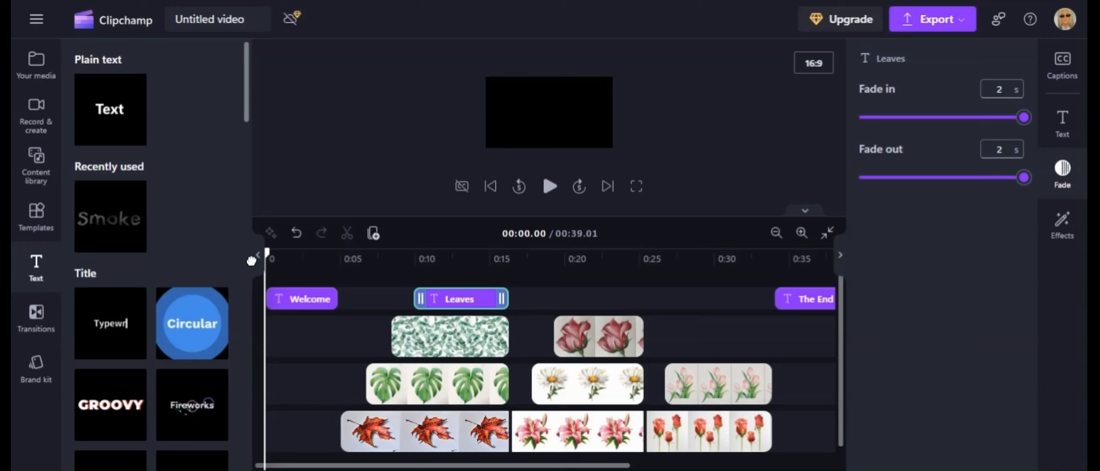
pyautogui.hotkey('ctrl', 'z')
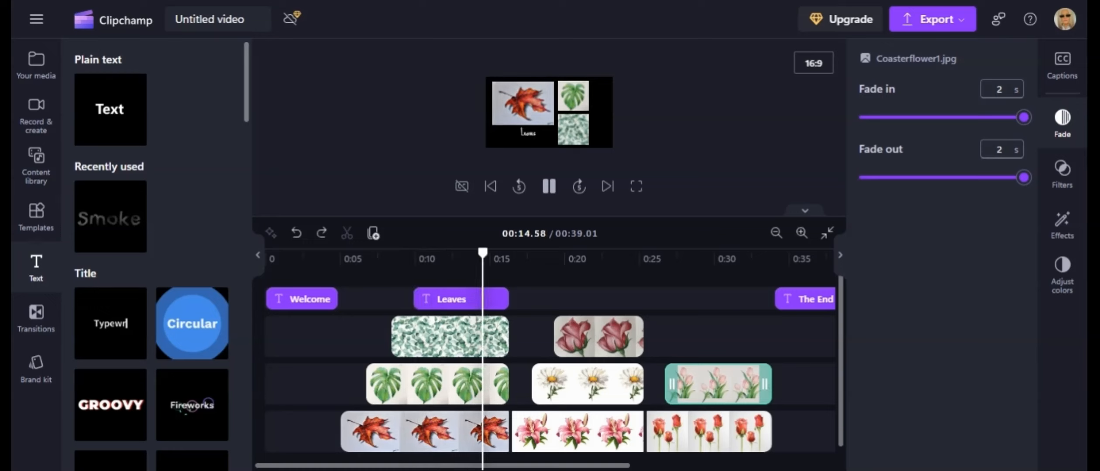
pyautogui.press('space')
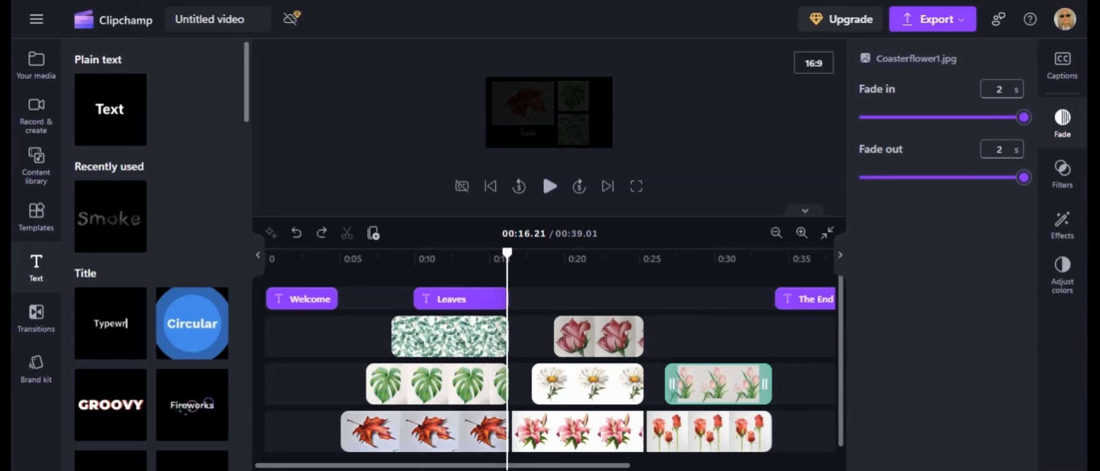
# - Duplicate the Leaves text clip, move the copy above the flower clips starting at about 20 s, and extend it to the last flower clips' end
pyautogui.click(448, 306)
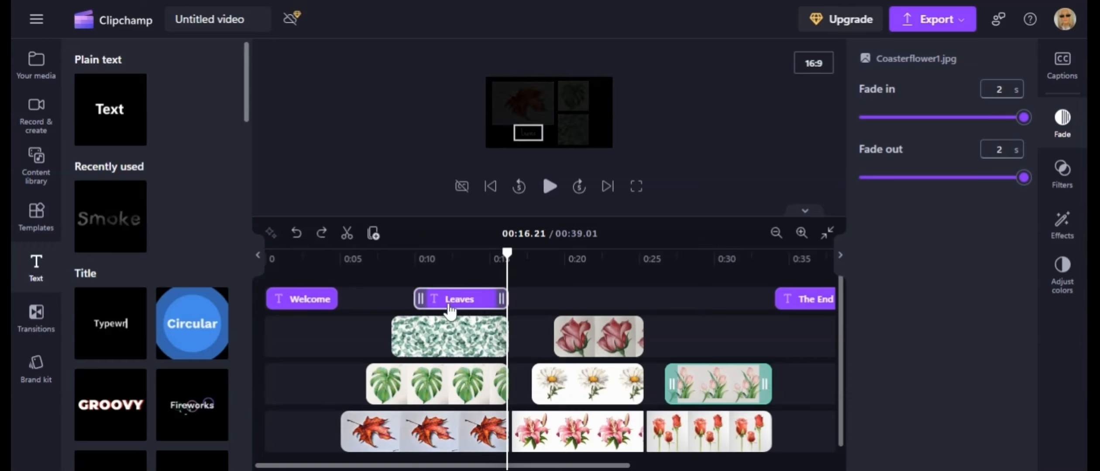
pyautogui.rightClick(450, 308)
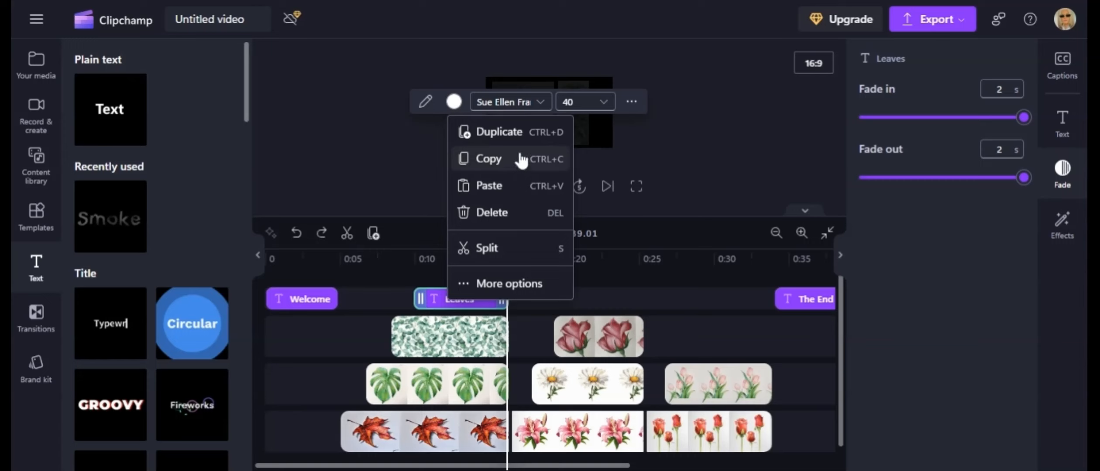
pyautogui.click(499, 132)
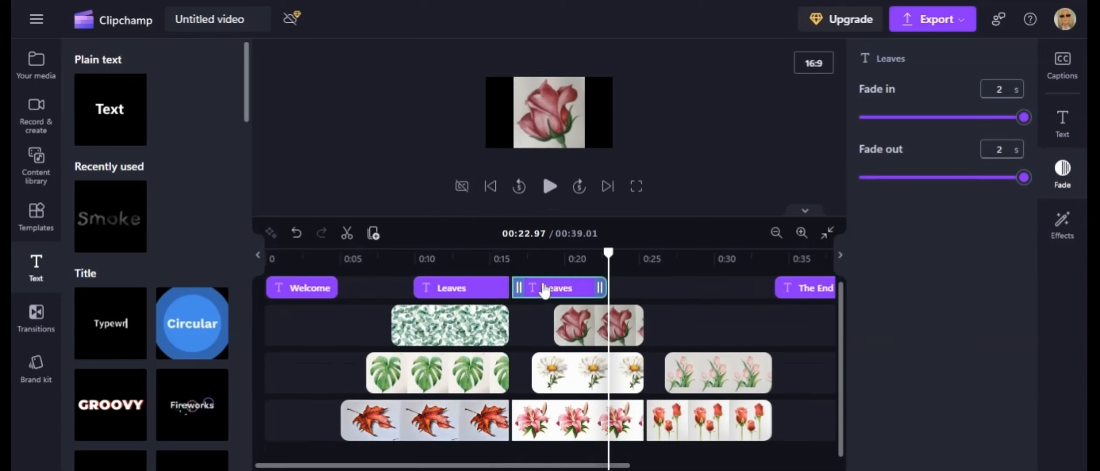
pyautogui.moveTo(544, 291); pyautogui.dragTo(568, 305)
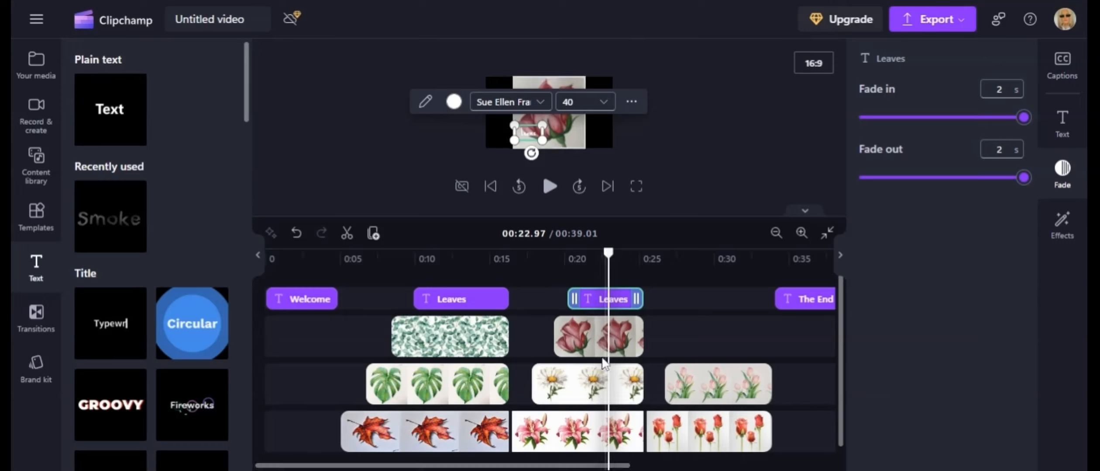
pyautogui.moveTo(639, 301); pyautogui.dragTo(767, 300)
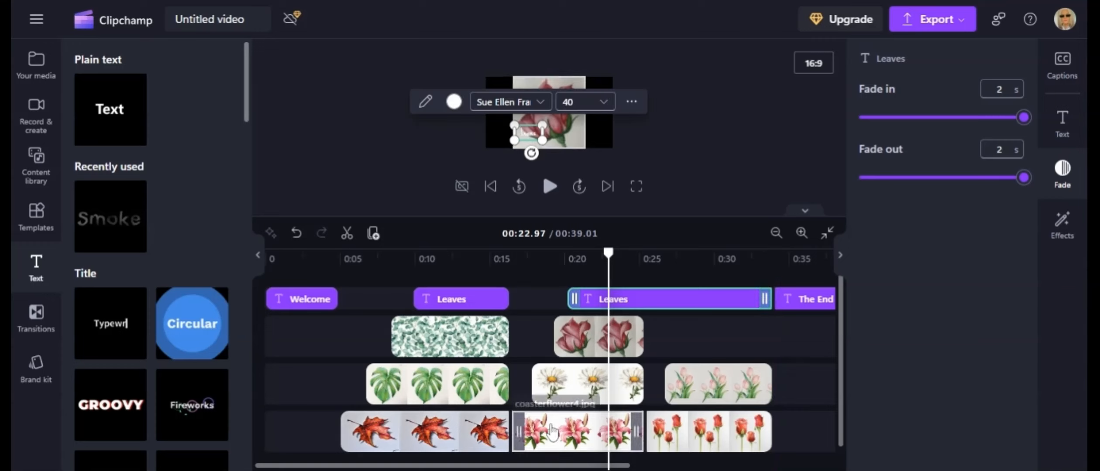
# - Shrink the three flower images at 22.97 s, placing coasterflower2.jpg lower right, coasterflower5.jpg upper right of centre and coasterflower4.jpg upper left in the frame
pyautogui.click(585, 348)
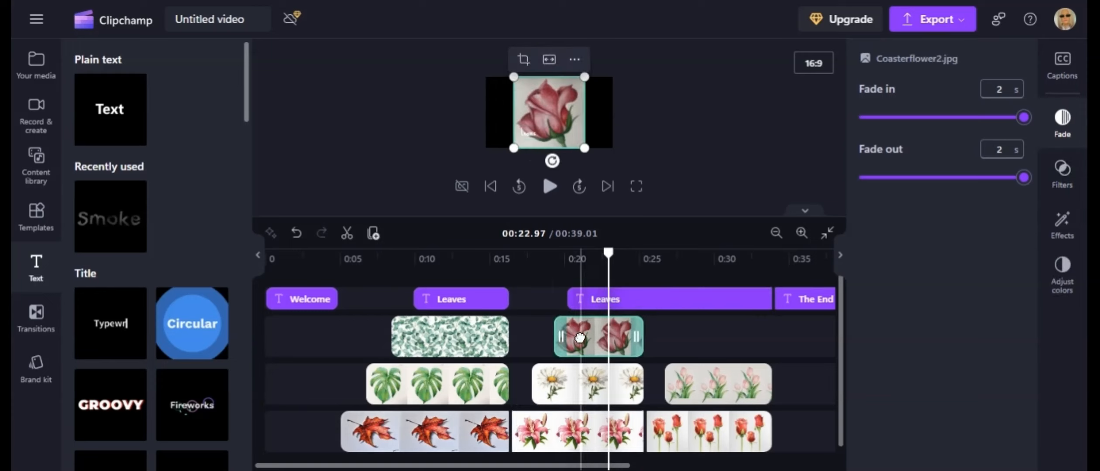
pyautogui.click(562, 423)
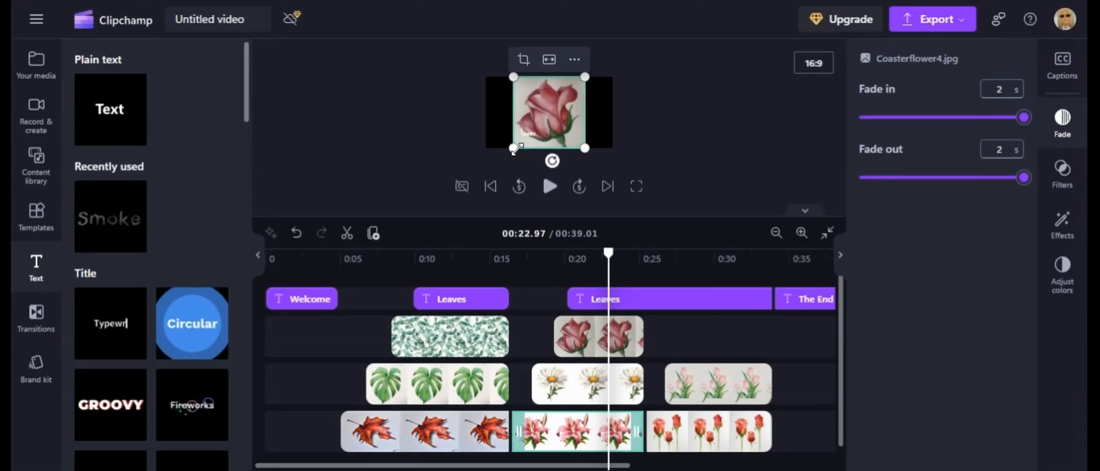
pyautogui.moveTo(516, 148); pyautogui.dragTo(611, 104)
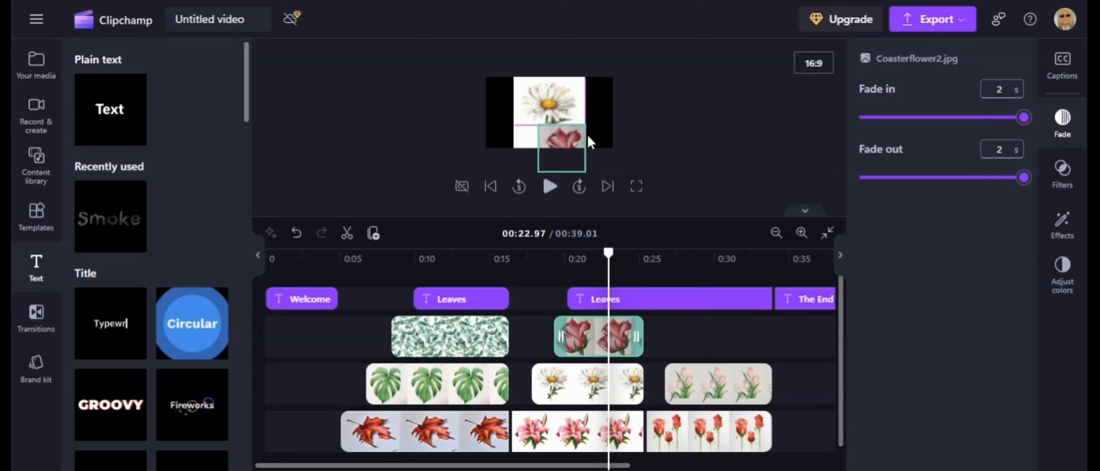
pyautogui.moveTo(588, 137); pyautogui.dragTo(516, 127)
pyautogui.click(548, 116)
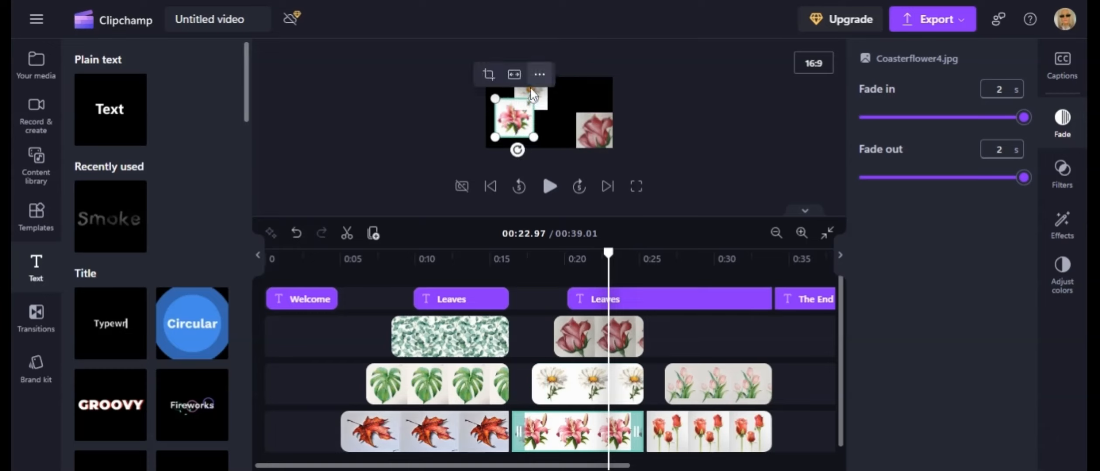
pyautogui.moveTo(547, 99); pyautogui.dragTo(582, 93)
pyautogui.moveTo(520, 124); pyautogui.dragTo(516, 108)
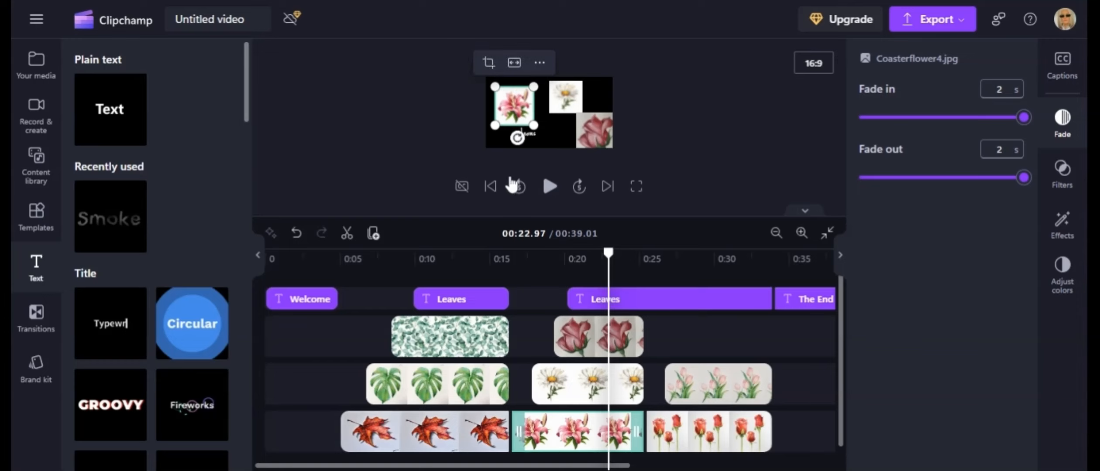
# - Enlarge the preview area, shrink coasterflower4.jpg slightly, and align coasterflower5.jpg beside it at the same height
pyautogui.moveTo(507, 211); pyautogui.dragTo(524, 330)
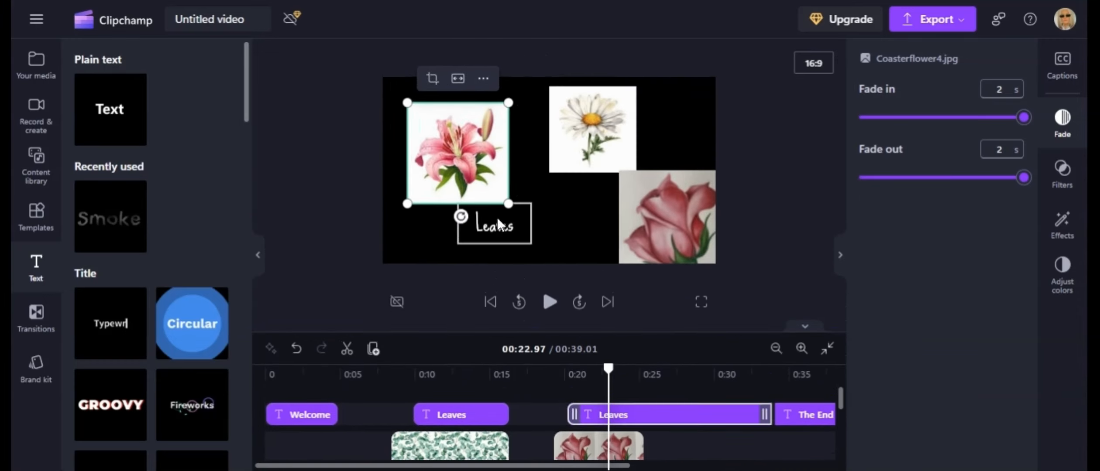
pyautogui.moveTo(508, 203); pyautogui.dragTo(489, 191)
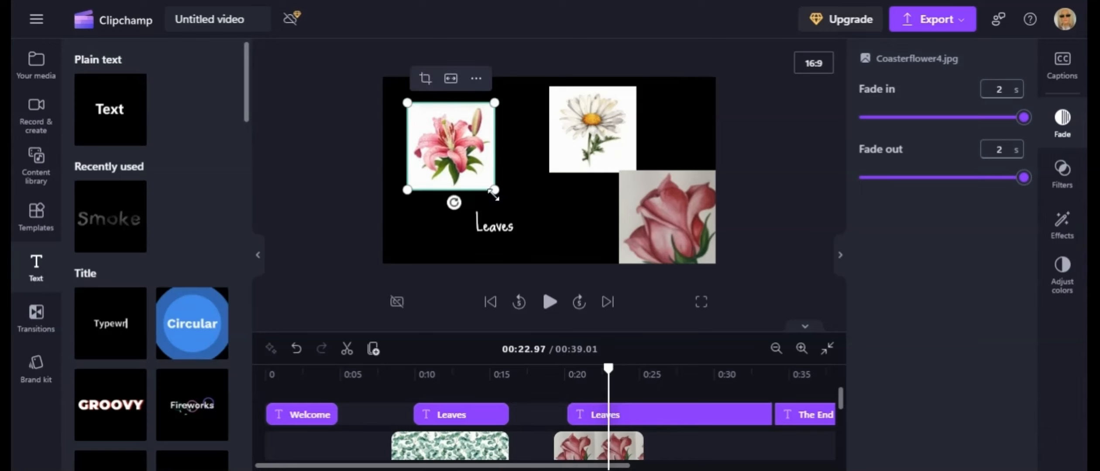
pyautogui.moveTo(585, 153); pyautogui.dragTo(546, 169)
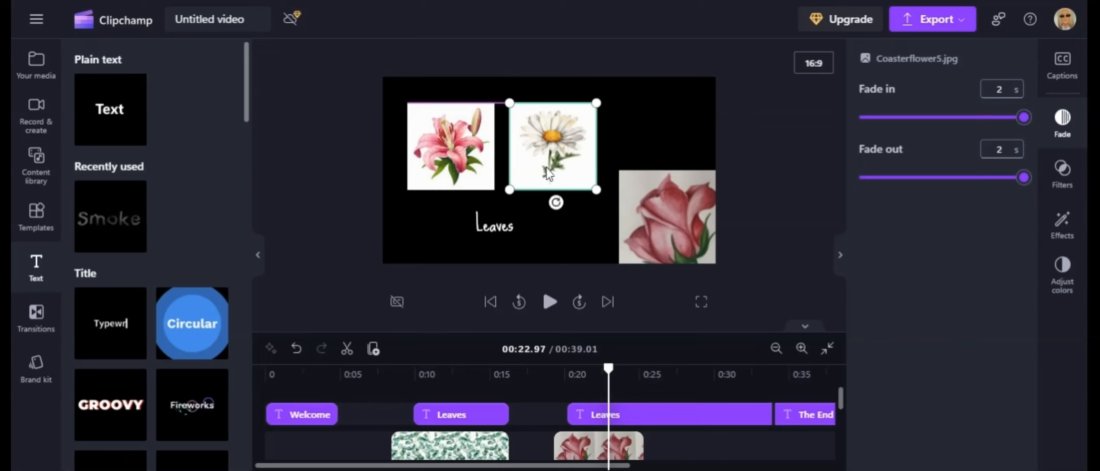
# - Resize coasterflower2.jpg to match the other flowers, place it at the row's right end, and shift coasterflower4.jpg and coasterflower5.jpg slightly left
pyautogui.click(684, 227)
pyautogui.moveTo(728, 280); pyautogui.dragTo(694, 248)
pyautogui.moveTo(673, 221); pyautogui.dragTo(667, 153)
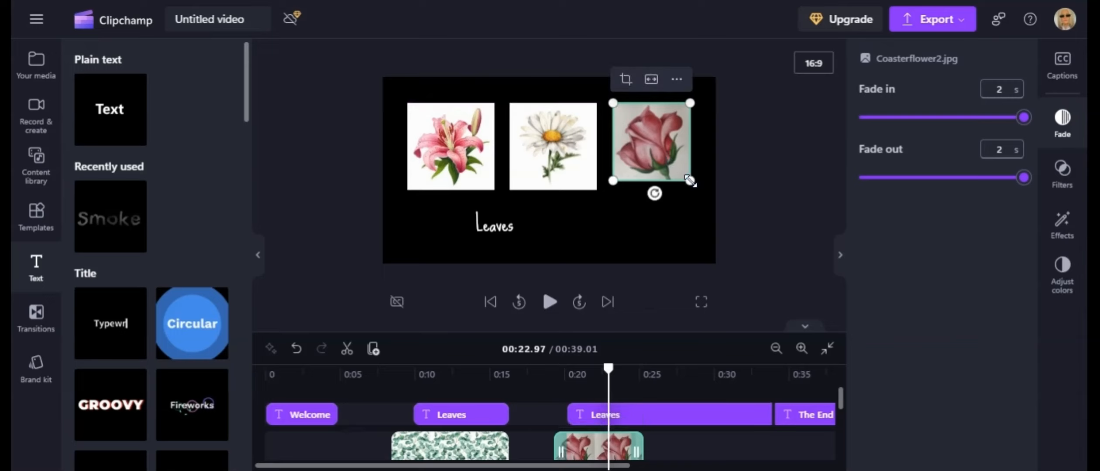
pyautogui.moveTo(690, 180); pyautogui.dragTo(697, 193)
pyautogui.moveTo(437, 139); pyautogui.dragTo(427, 141)
pyautogui.moveTo(560, 146); pyautogui.dragTo(552, 148)
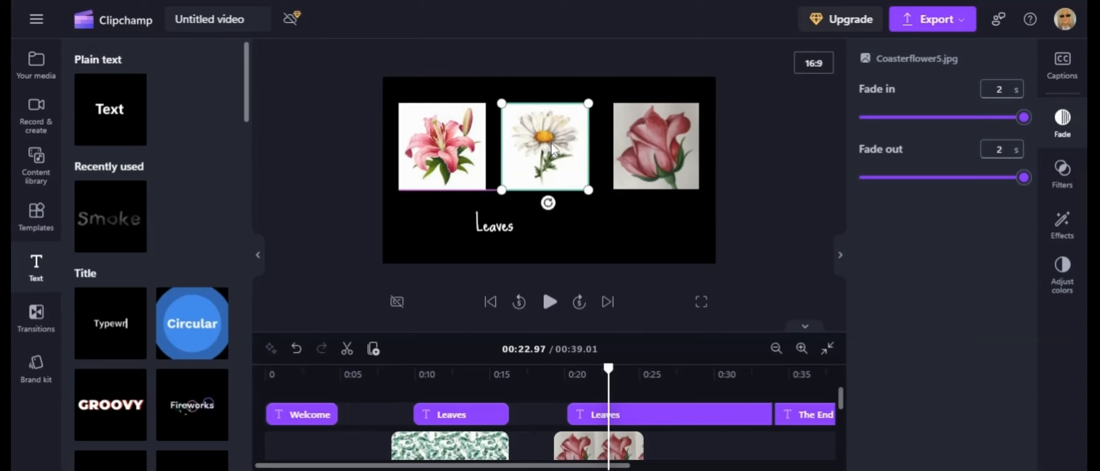
# - Nudge coasterflower2.jpg slightly left and centre the Leaves caption beneath the row of three flowers
pyautogui.moveTo(678, 143); pyautogui.dragTo(675, 142)
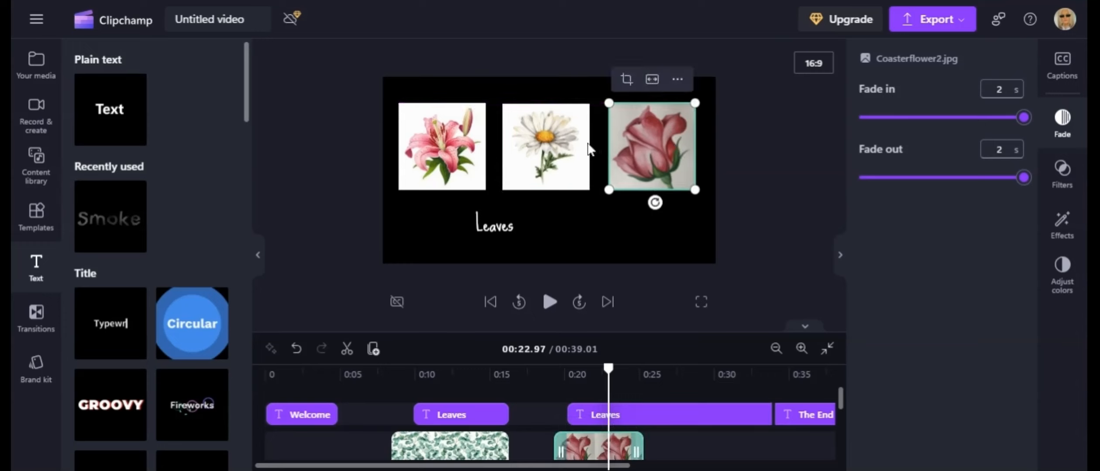
pyautogui.moveTo(507, 224); pyautogui.dragTo(558, 231)
pyautogui.click(620, 231)
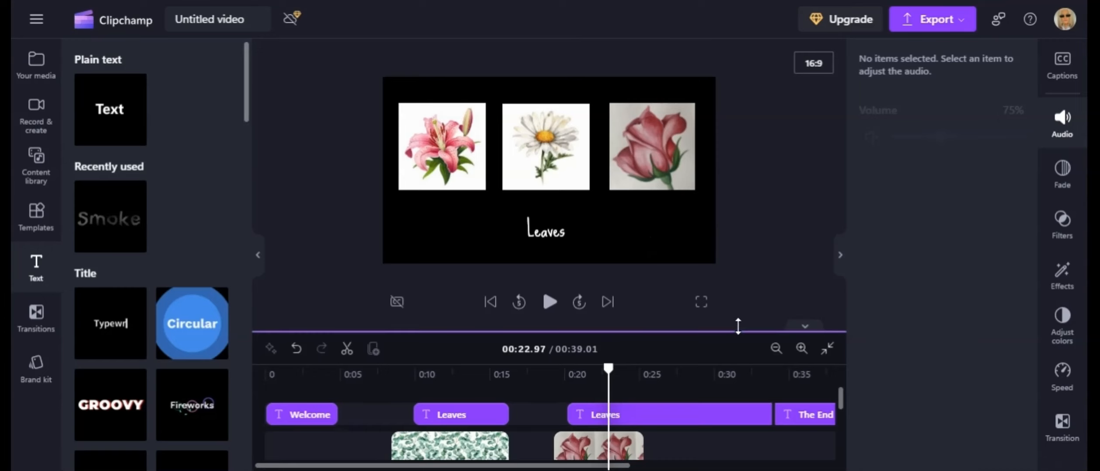
# - Enlarge the timeline area and, at 29.56 s, shrink coasterflower1.jpg and move it to the right side of the frame
pyautogui.moveTo(737, 324); pyautogui.dragTo(736, 254)
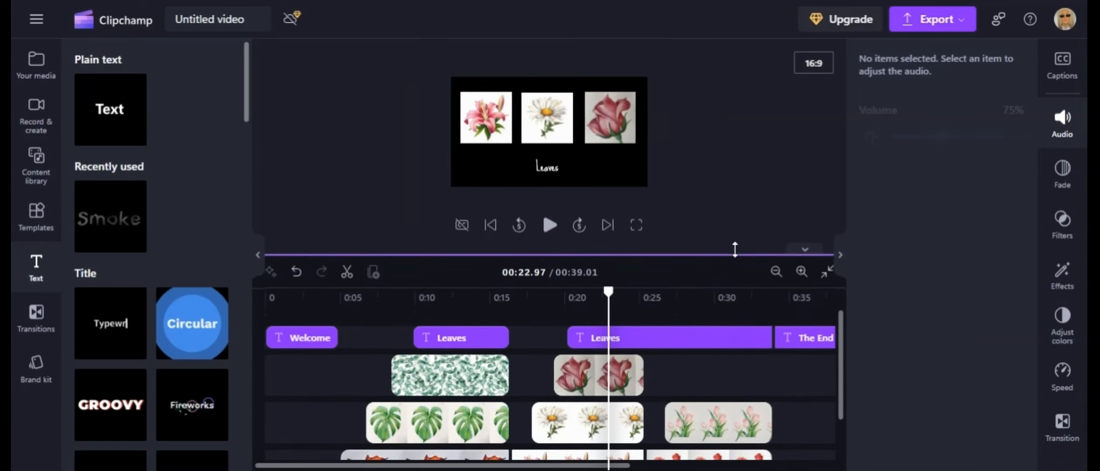
pyautogui.click(707, 302)
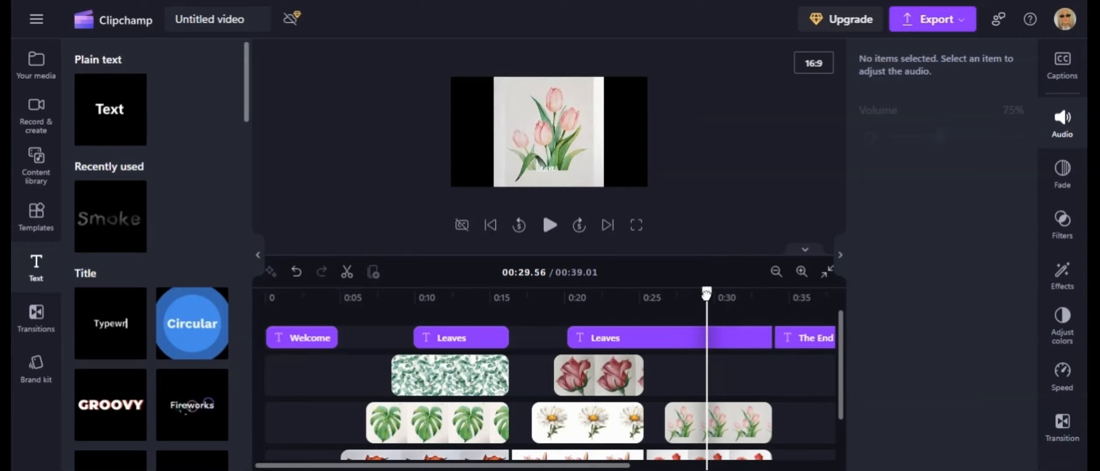
pyautogui.click(539, 136)
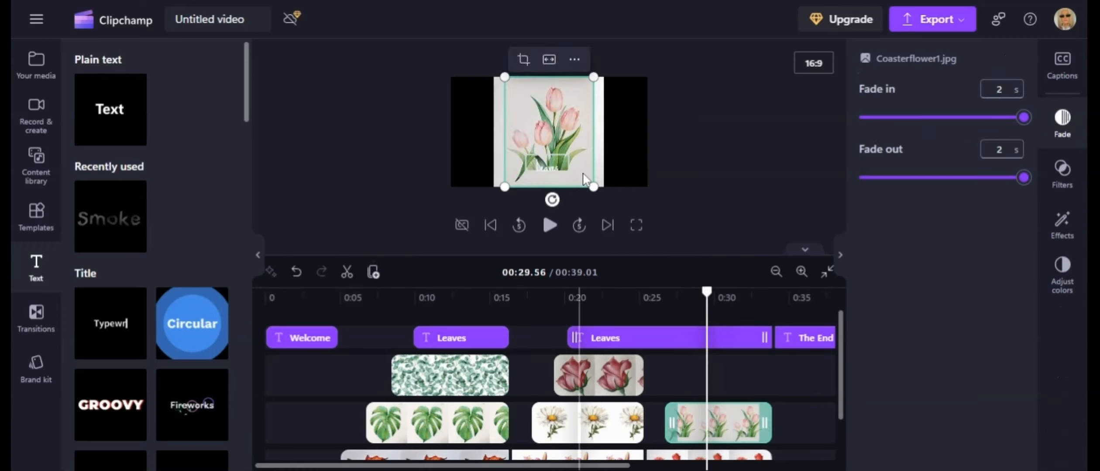
pyautogui.moveTo(593, 186); pyautogui.dragTo(564, 149)
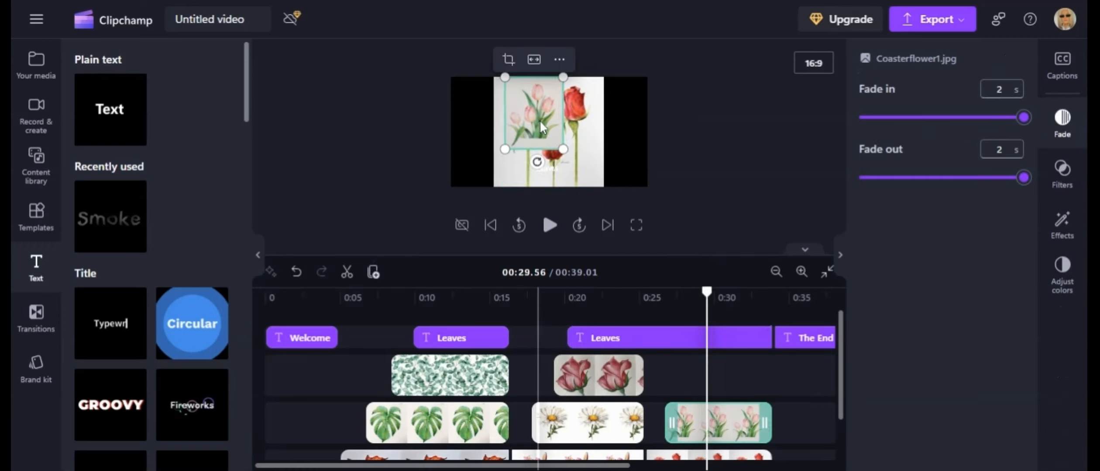
pyautogui.moveTo(539, 121); pyautogui.dragTo(618, 138)
# - Shrink coasterflower3.jpg, place it upper left in the frame, and align coasterflower1.jpg beside it at matching height
pyautogui.click(509, 174)
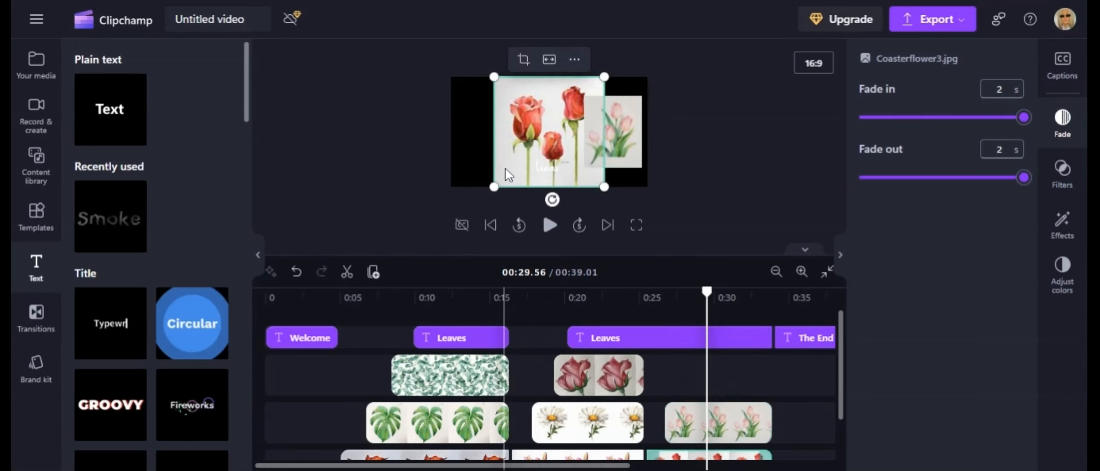
pyautogui.moveTo(604, 186); pyautogui.dragTo(564, 144)
pyautogui.moveTo(537, 114); pyautogui.dragTo(519, 129)
pyautogui.moveTo(598, 118); pyautogui.dragTo(575, 110)
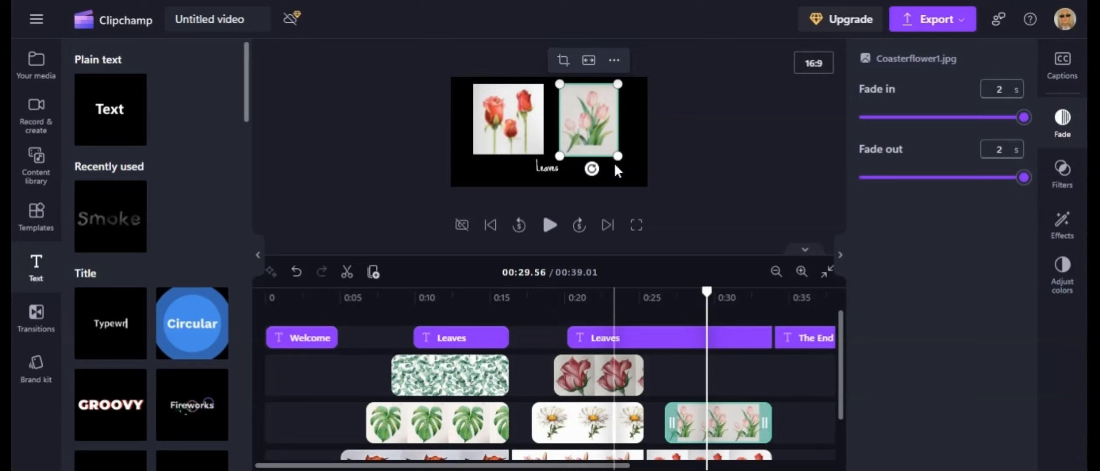
pyautogui.moveTo(616, 159); pyautogui.dragTo(615, 155)
pyautogui.click(630, 371)
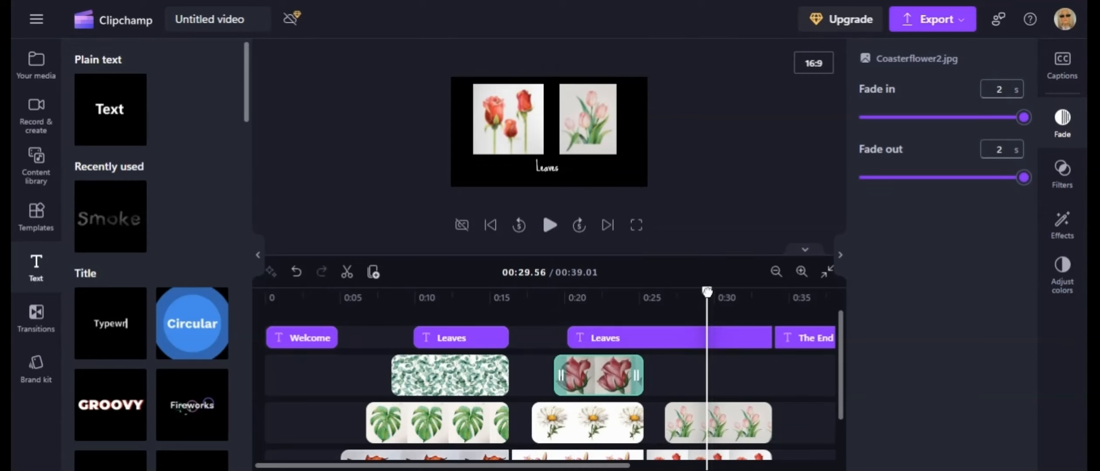
# - Play the whole slideshow from the beginning to check the titles, fades and collages
pyautogui.moveTo(707, 293); pyautogui.dragTo(241, 319)
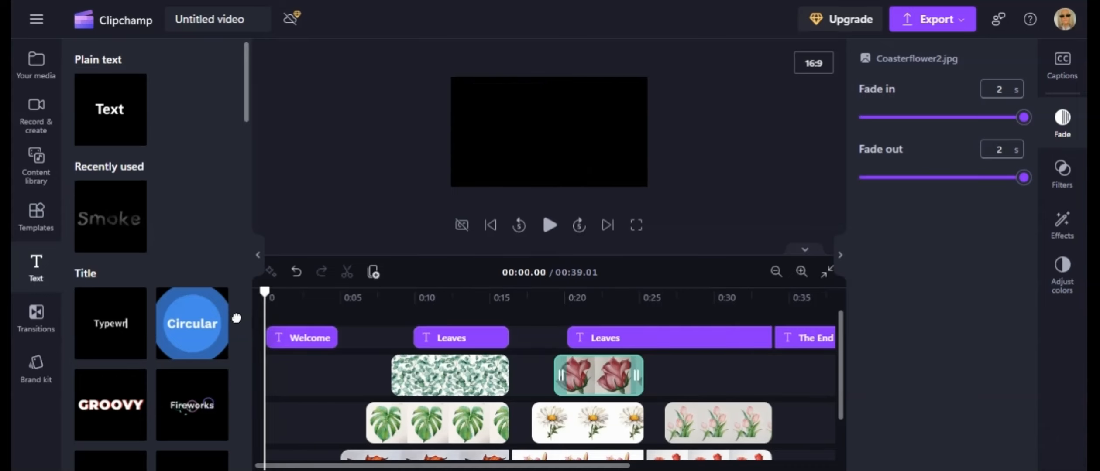
pyautogui.press('space')
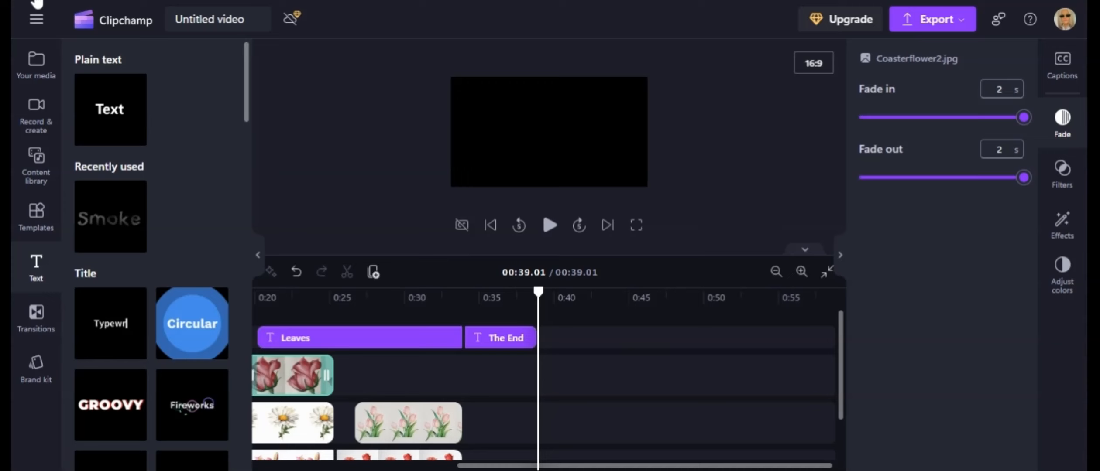
pyautogui.click(36, 163)
pyautogui.click(36, 114)
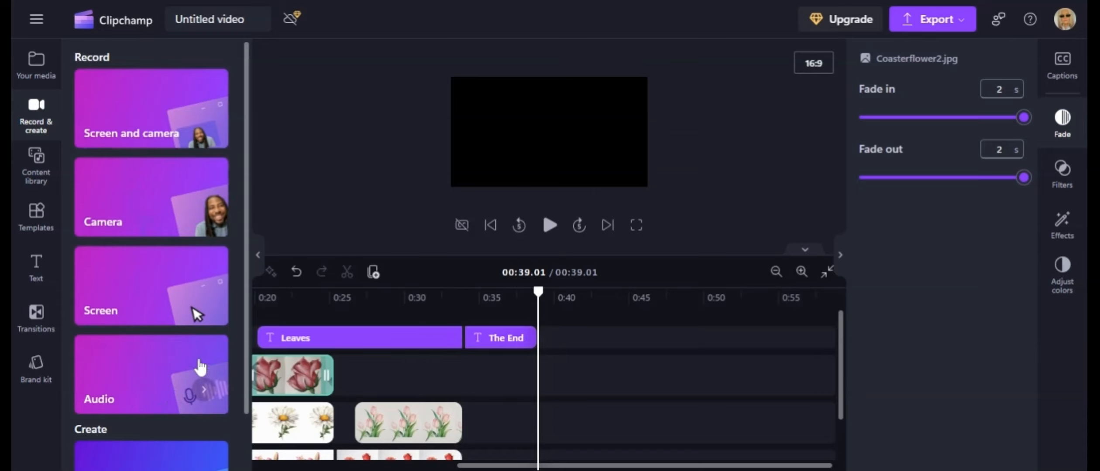
pyautogui.moveTo(246, 377); pyautogui.dragTo(244, 440)
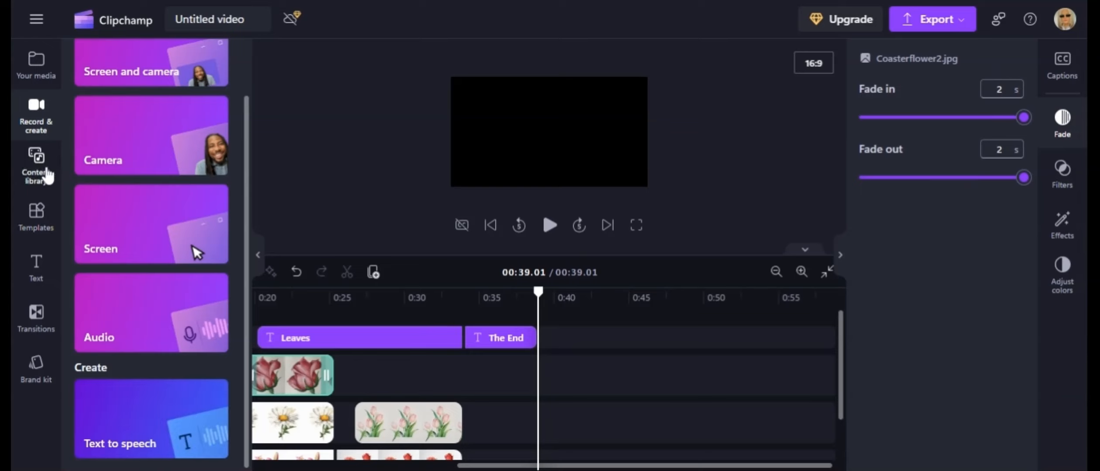
# - Browse the Happy music collection in the content library and preview the tracks Discoteque Love and Get this
pyautogui.click(50, 181)
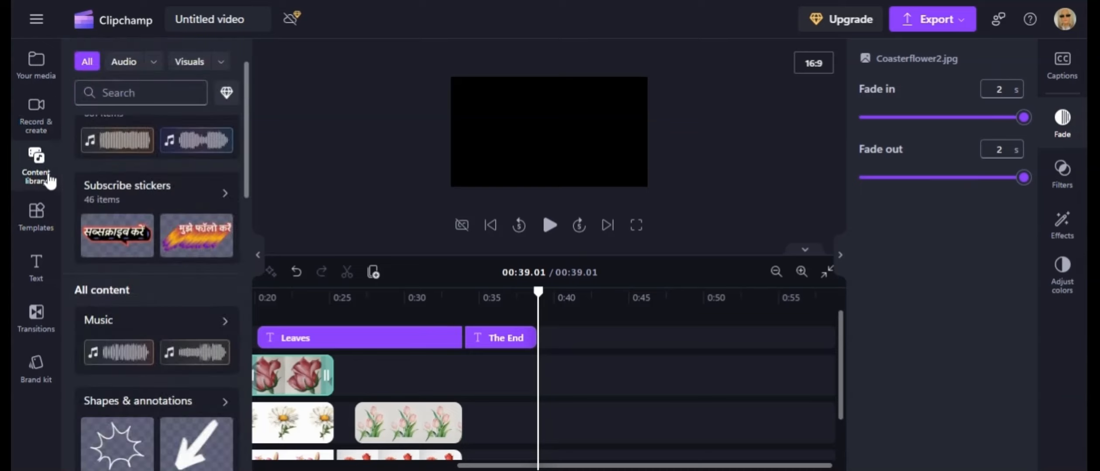
pyautogui.click(138, 65)
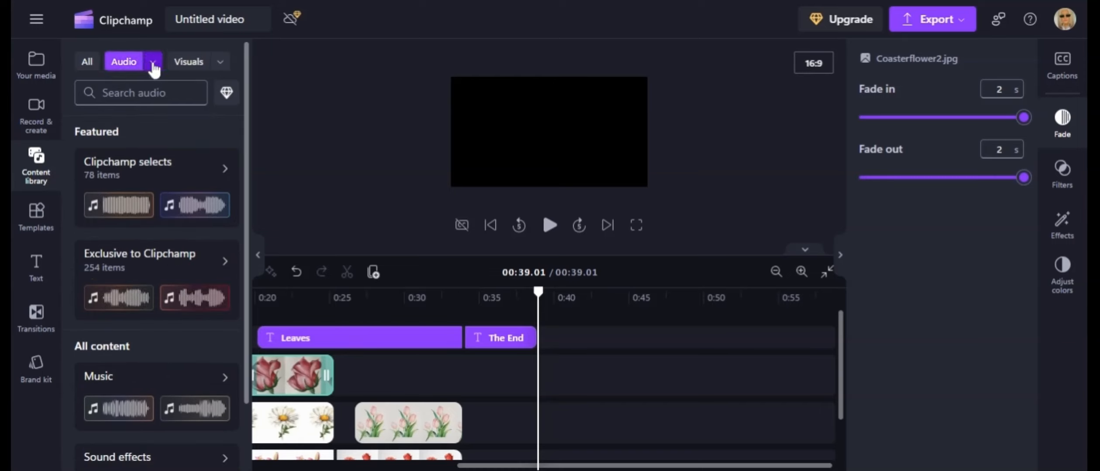
pyautogui.click(151, 65)
pyautogui.click(117, 115)
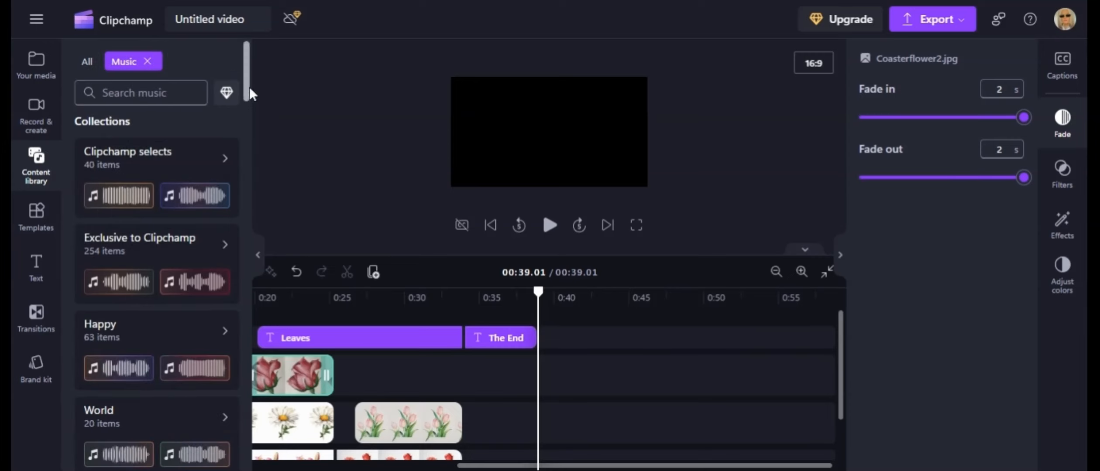
pyautogui.moveTo(249, 87); pyautogui.dragTo(249, 109)
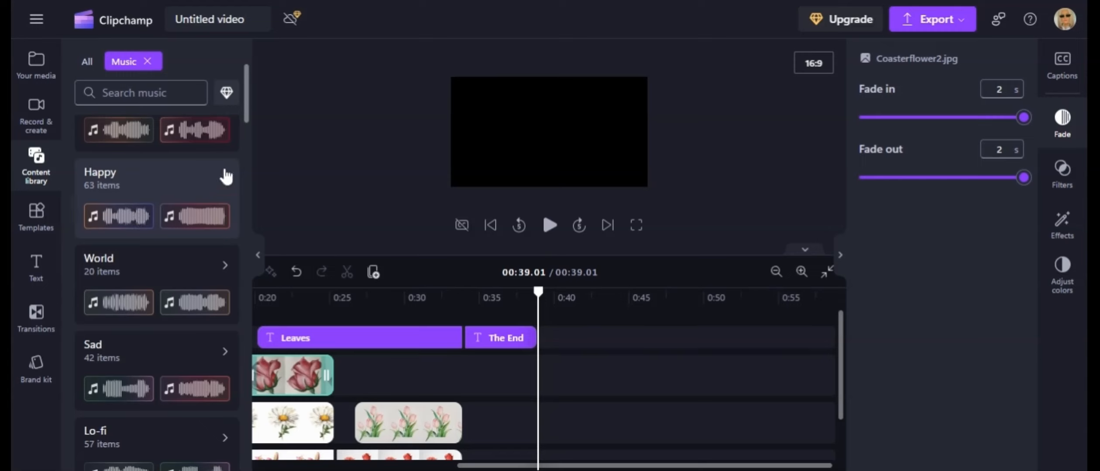
pyautogui.click(129, 195)
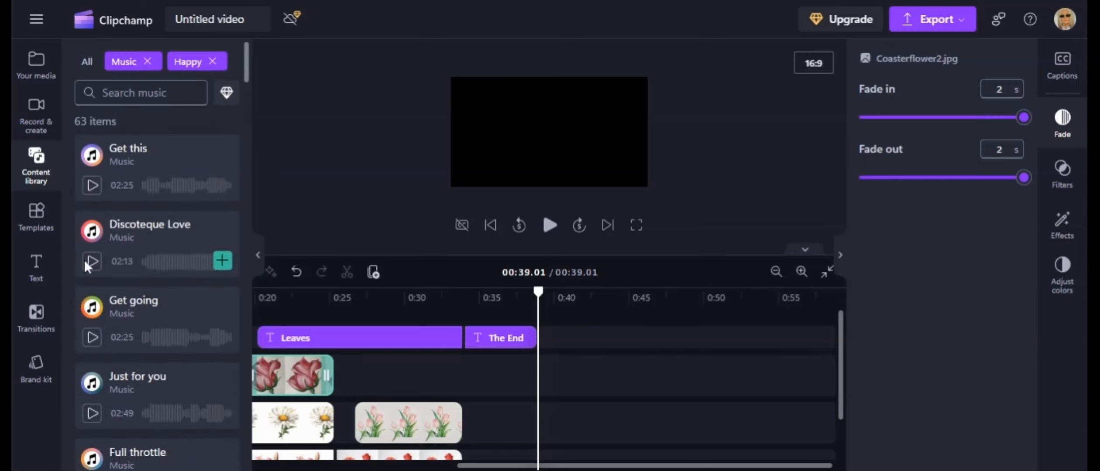
pyautogui.click(92, 263)
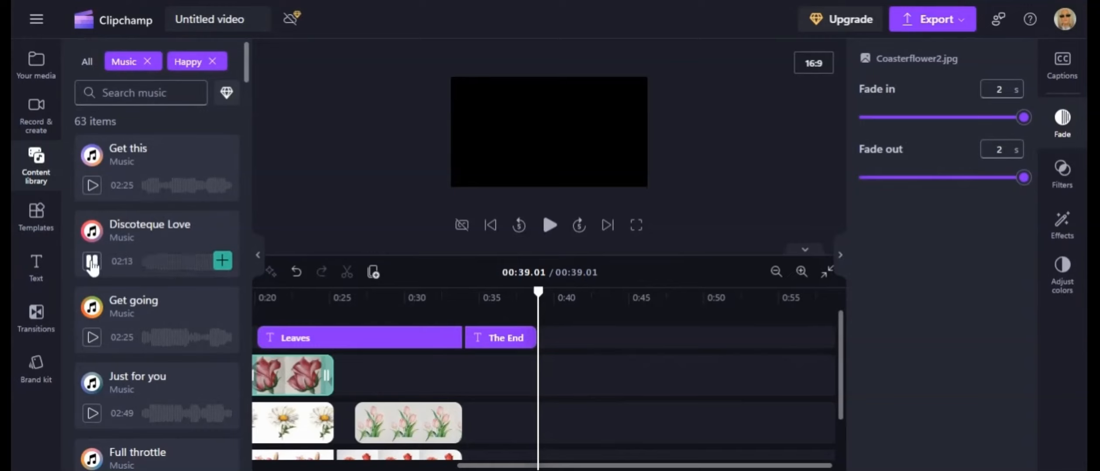
pyautogui.click(92, 186)
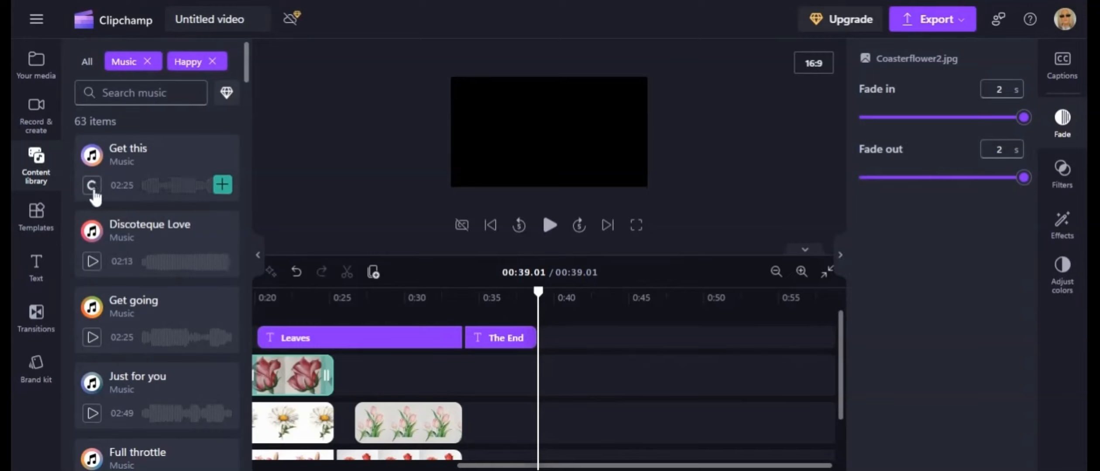
pyautogui.moveTo(251, 65); pyautogui.dragTo(239, 338)
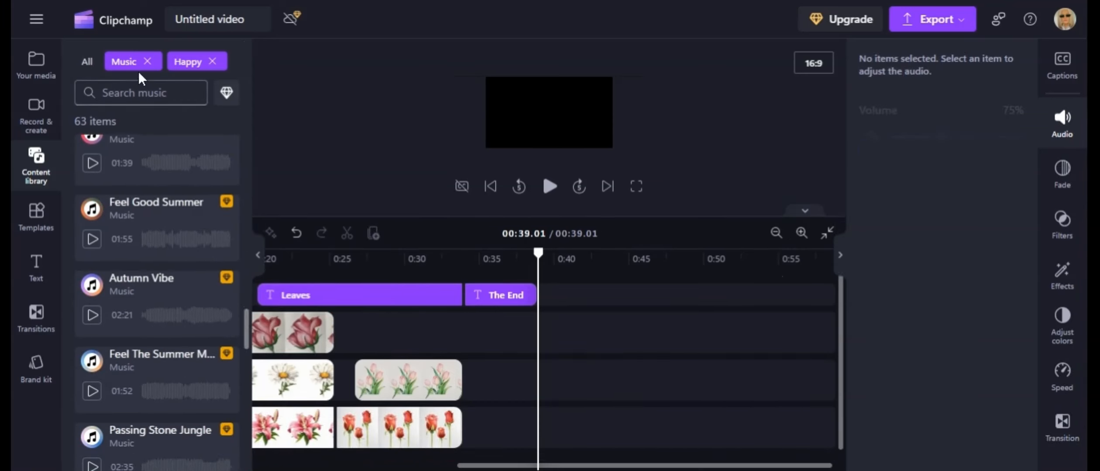
# - Switch to the Chill music collection, preview the track Ocean Sunrise, and add it to the timeline
pyautogui.click(212, 62)
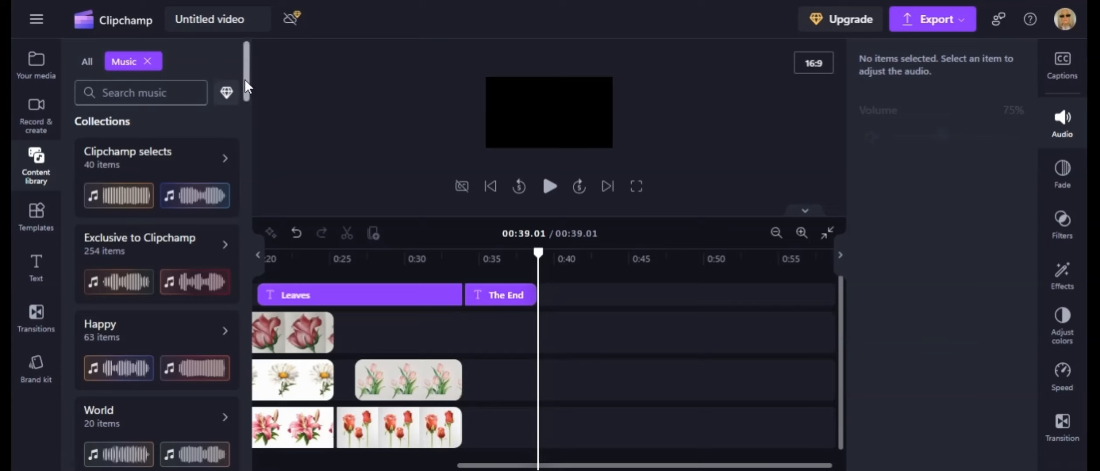
pyautogui.moveTo(244, 79); pyautogui.dragTo(249, 201)
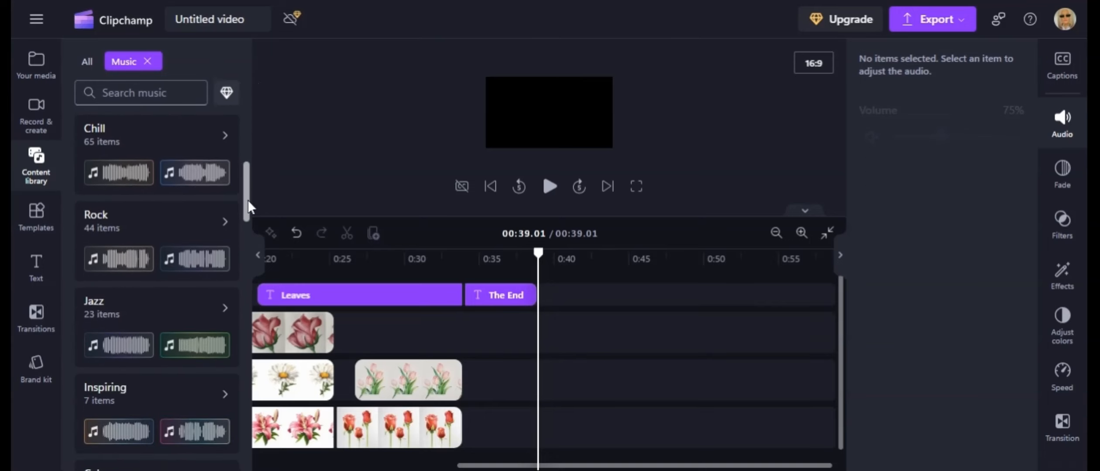
pyautogui.click(139, 134)
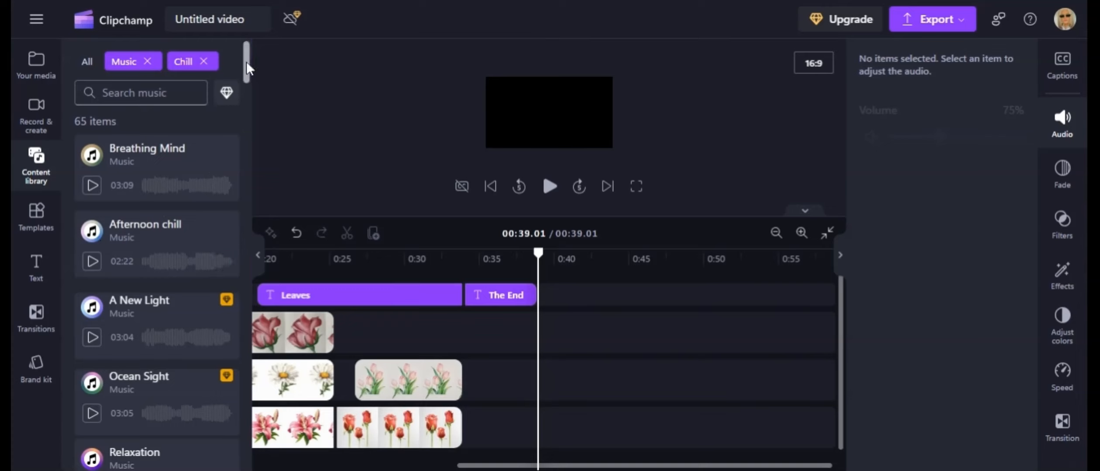
pyautogui.moveTo(246, 61); pyautogui.dragTo(244, 203)
pyautogui.click(92, 405)
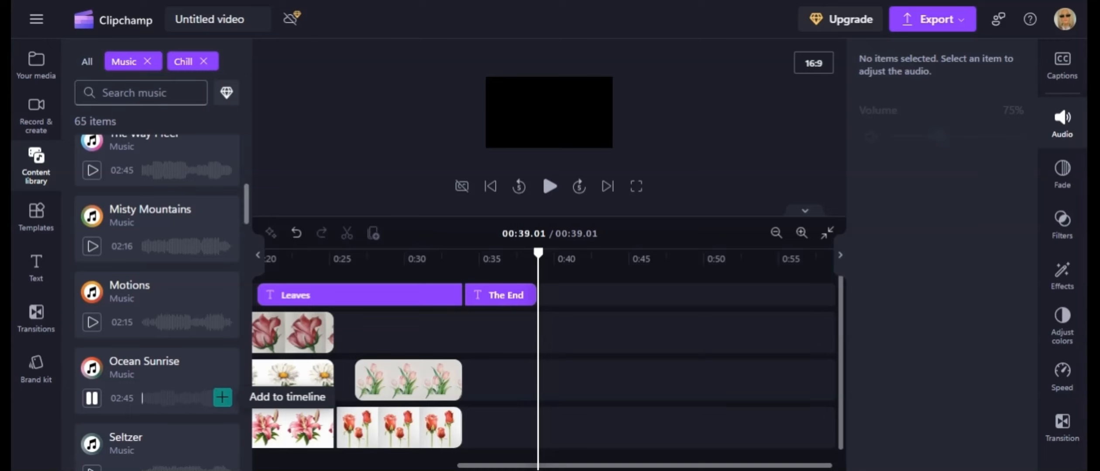
pyautogui.click(223, 398)
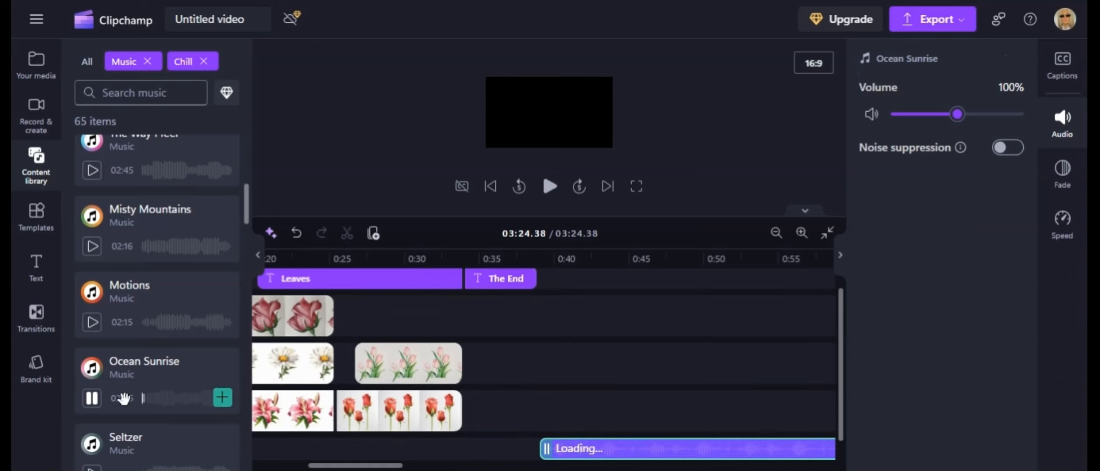
pyautogui.click(90, 405)
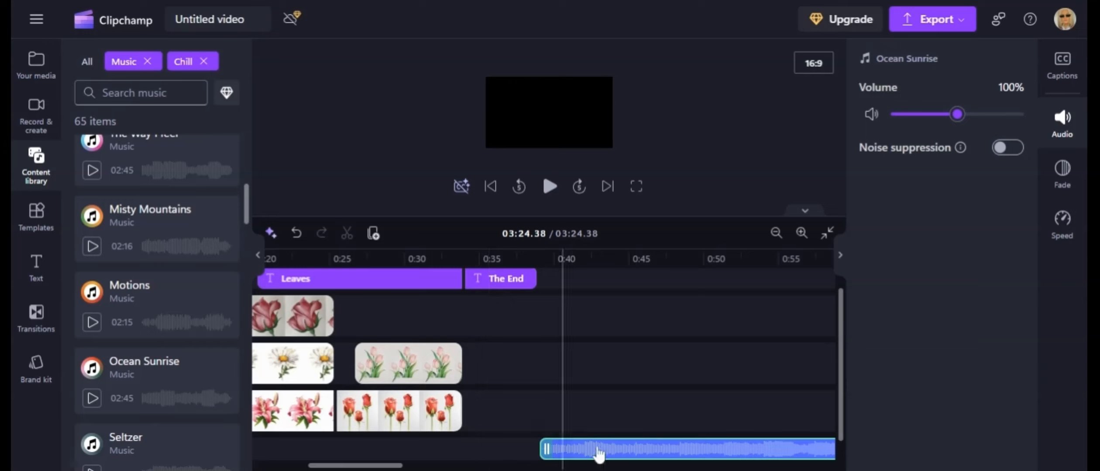
# - Move the Ocean Sunrise audio clip to the start of the timeline, beneath the image tracks
pyautogui.moveTo(604, 458); pyautogui.dragTo(289, 434)
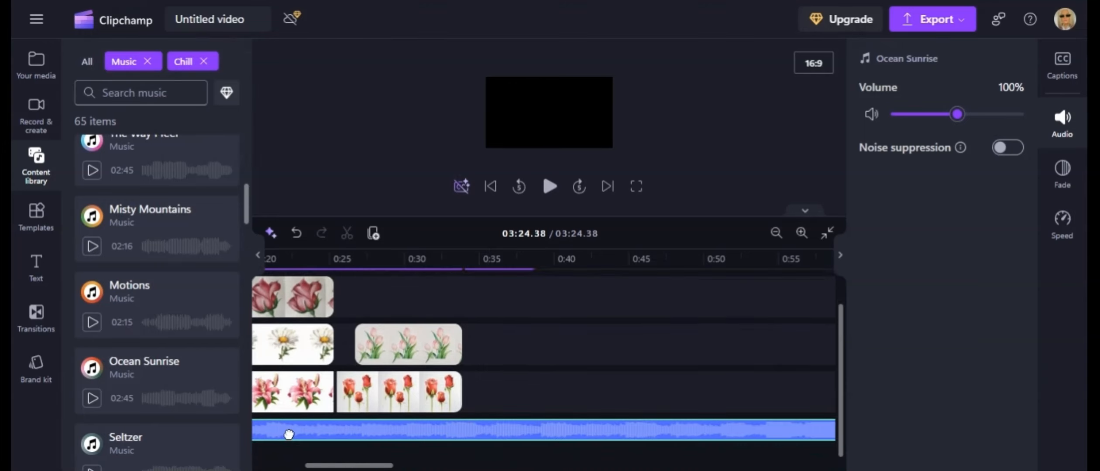
pyautogui.moveTo(376, 466); pyautogui.dragTo(307, 465)
pyautogui.moveTo(619, 434); pyautogui.dragTo(344, 431)
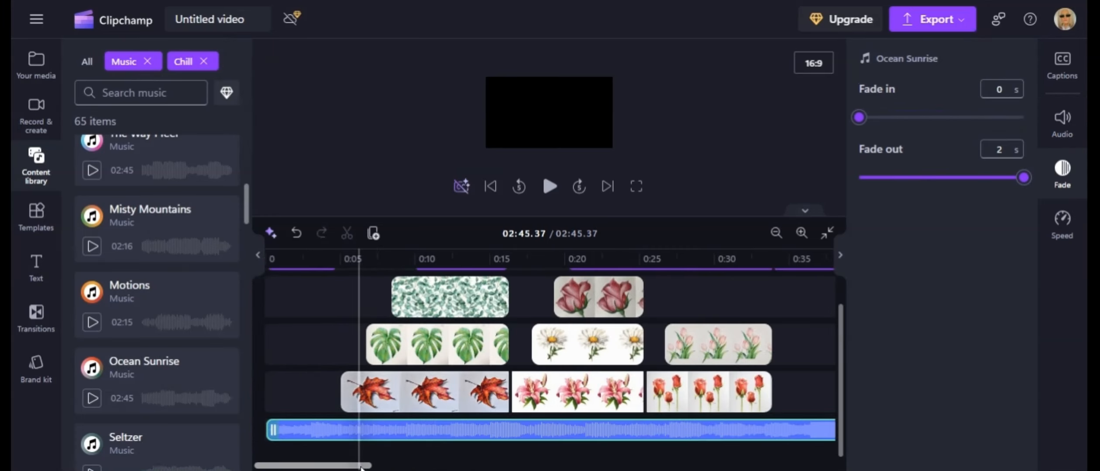
# - Split the Ocean Sunrise clip at 38.77 s, near the end of The End title, and delete the remainder
pyautogui.hscroll(10, 360, 349)
pyautogui.hscroll(-3, 361, 350)
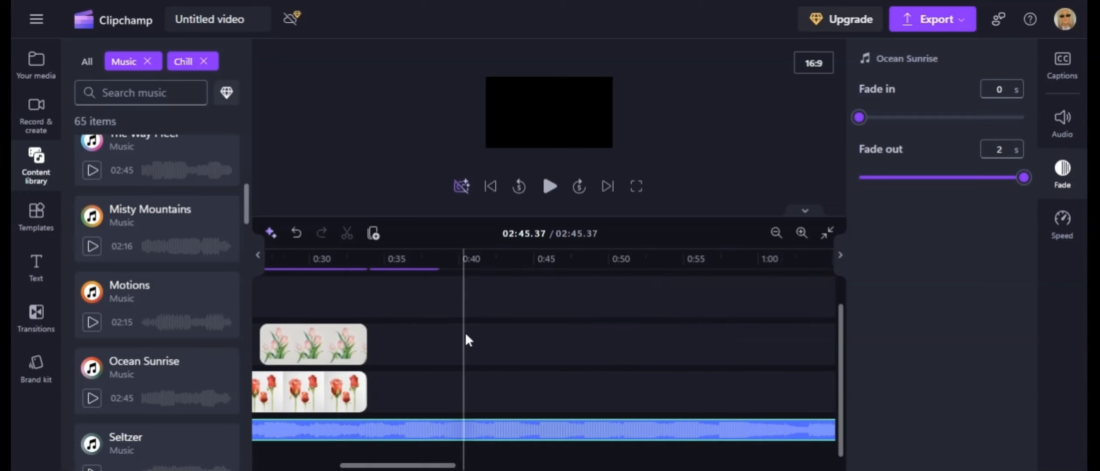
pyautogui.click(441, 260)
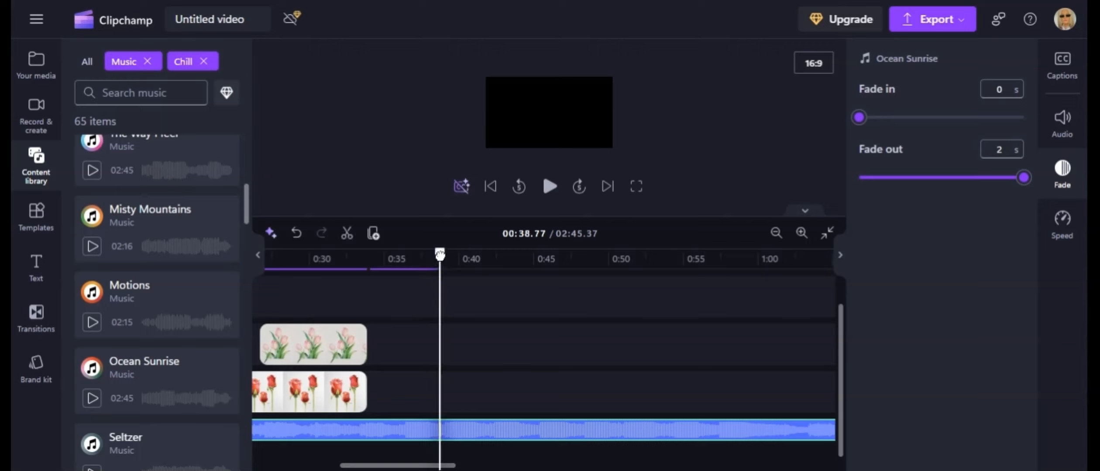
pyautogui.click(348, 236)
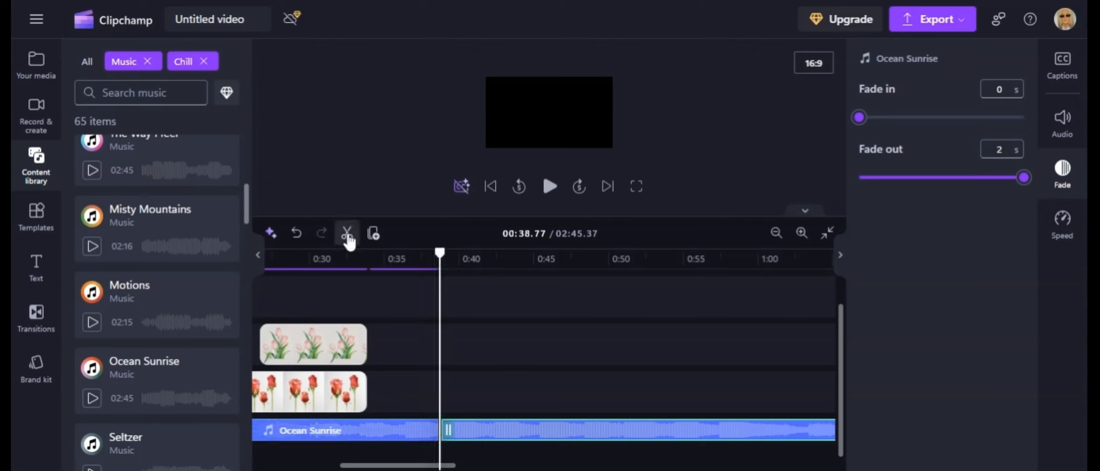
pyautogui.moveTo(579, 430); pyautogui.dragTo(703, 429)
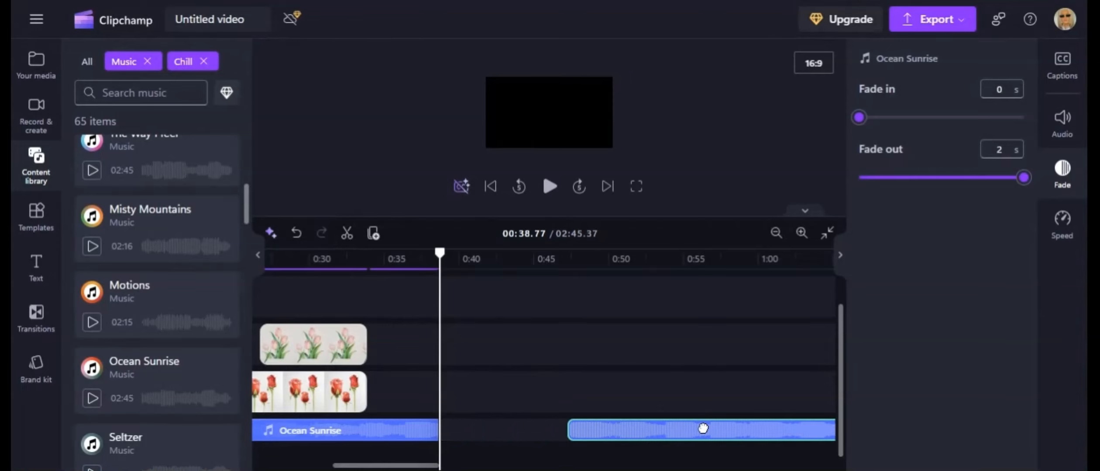
pyautogui.press('Delete')
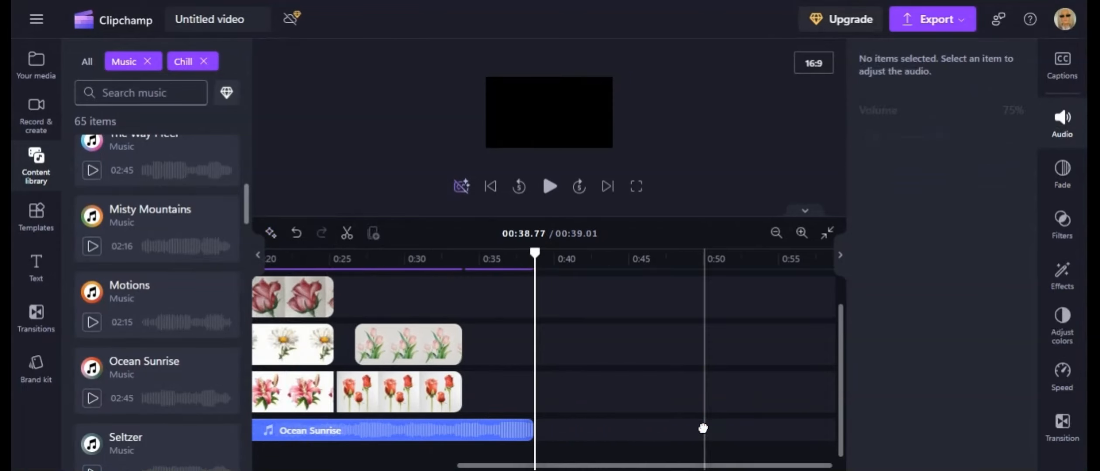
# - Set a 2-second fade out on the Ocean Sunrise audio clip
pyautogui.click(484, 431)
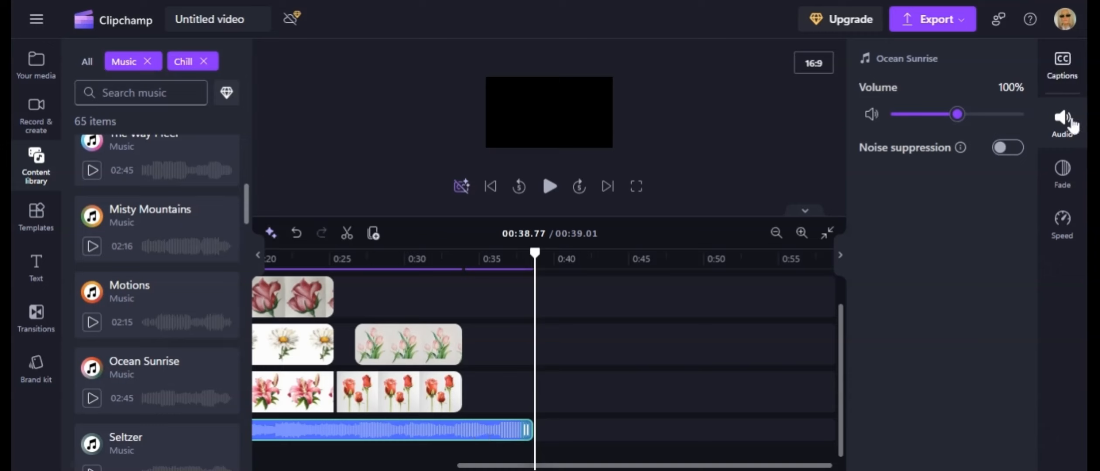
pyautogui.click(1062, 172)
pyautogui.click(1023, 178)
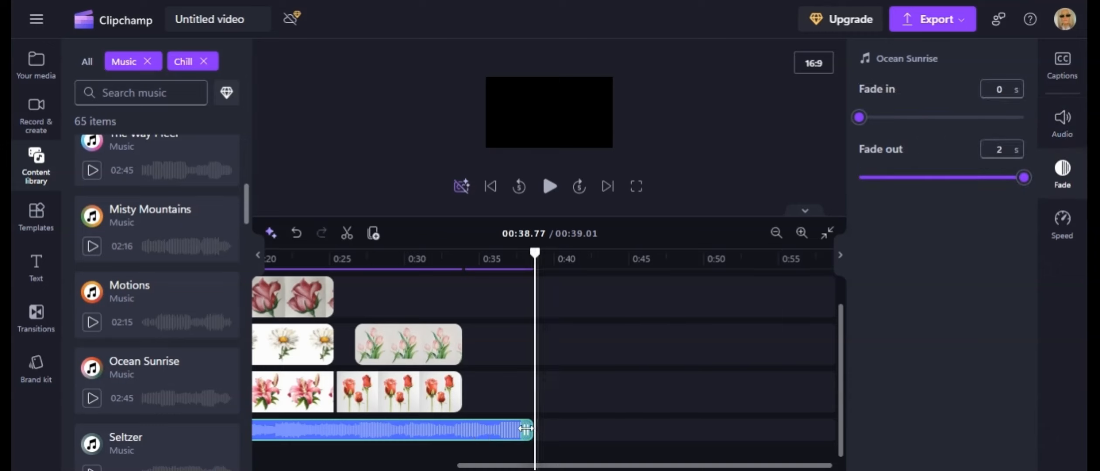
# - Return the playhead to the start of the timeline and preview the whole video in full screen
pyautogui.click(533, 252)
pyautogui.moveTo(534, 252); pyautogui.dragTo(273, 266)
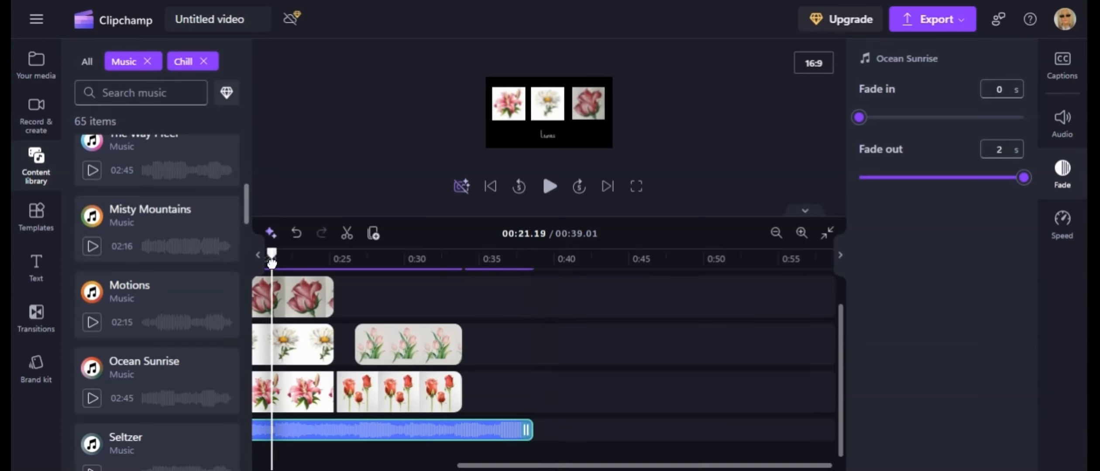
pyautogui.moveTo(628, 466); pyautogui.dragTo(391, 470)
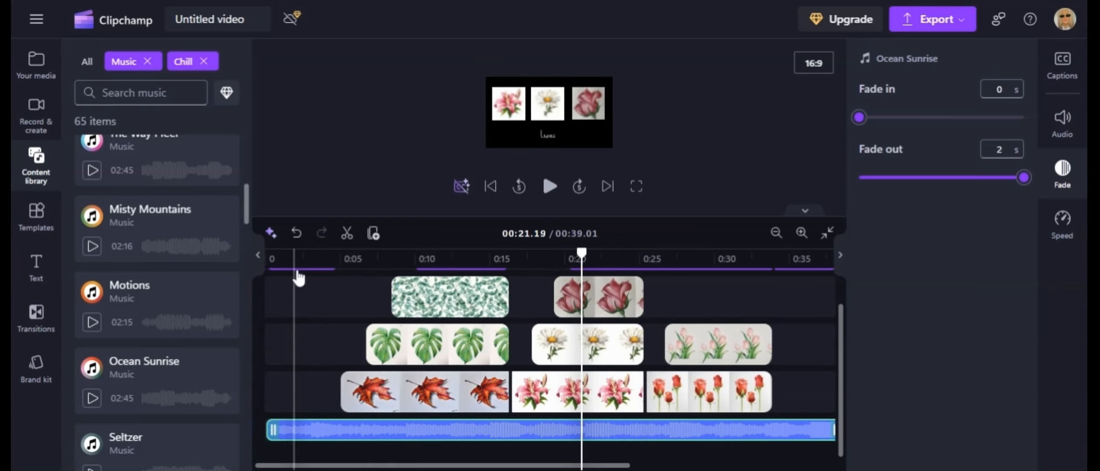
pyautogui.moveTo(300, 259); pyautogui.dragTo(256, 256)
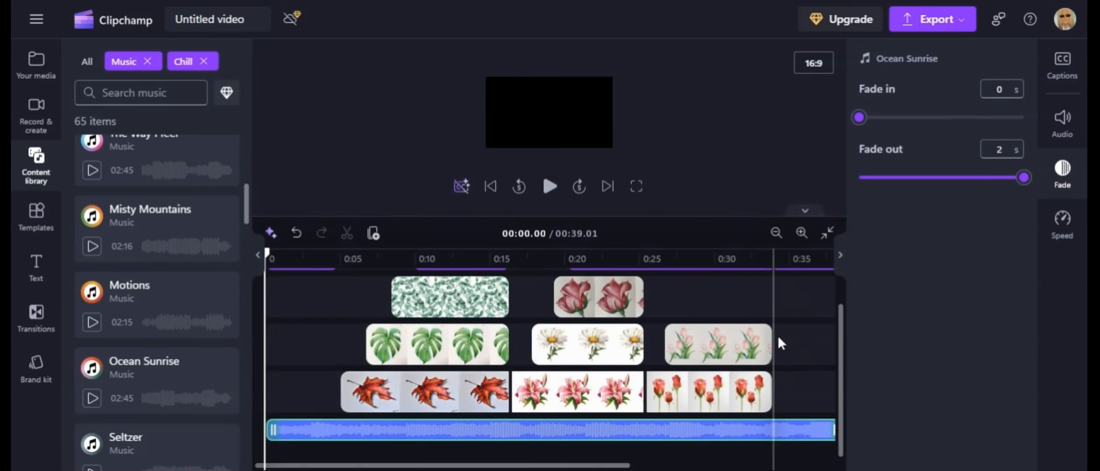
pyautogui.click(636, 186)
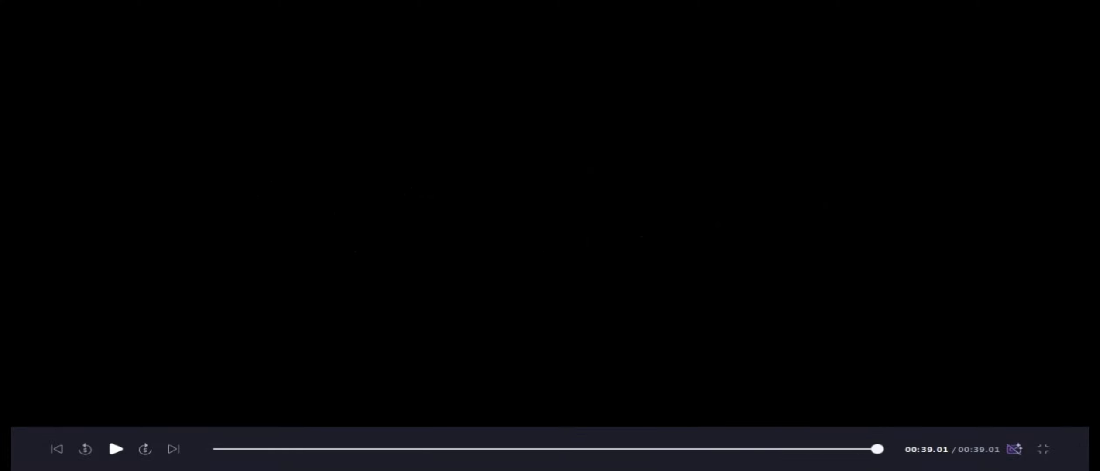
pyautogui.click(1044, 450)
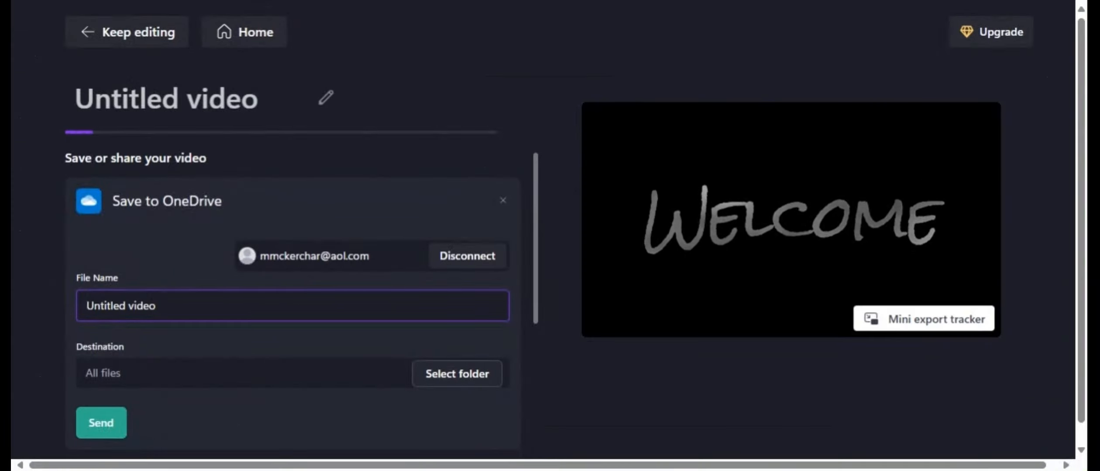
# - Set the file name for saving the exported video to OneDrive to "My first video"
pyautogui.moveTo(126, 306); pyautogui.dragTo(62, 308)
pyautogui.write('My fi')
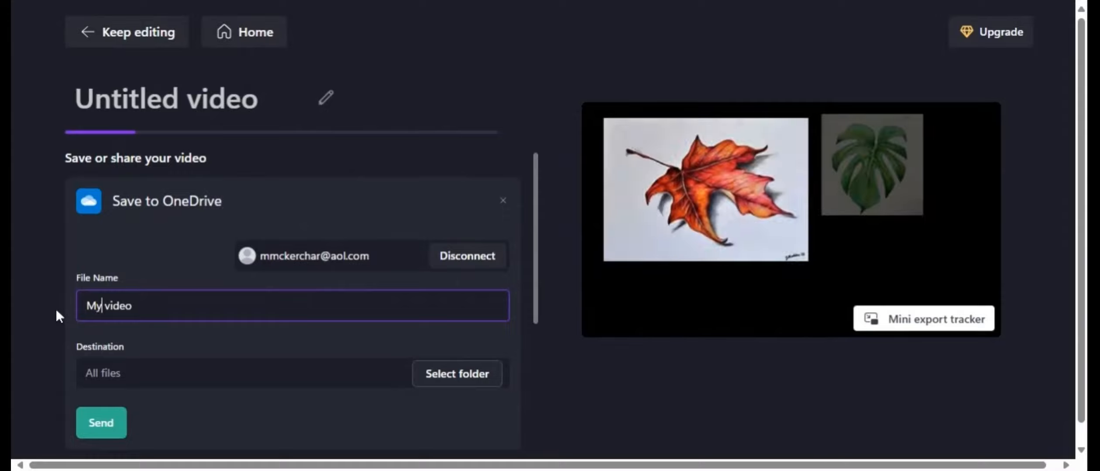
pyautogui.write('rst')
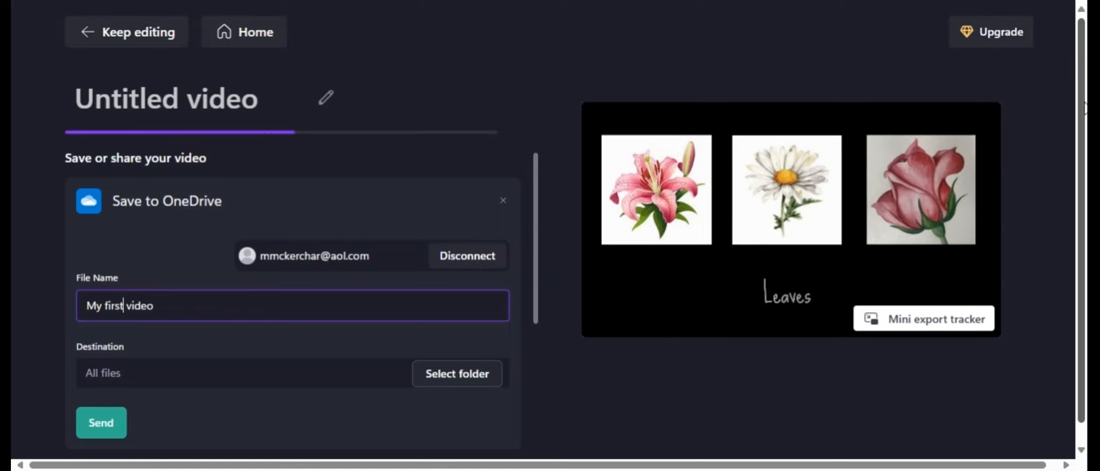
# - Open the YouTube upload options for the exported video and set its file name to "My first video"
pyautogui.scroll(-1, 1081, 109)
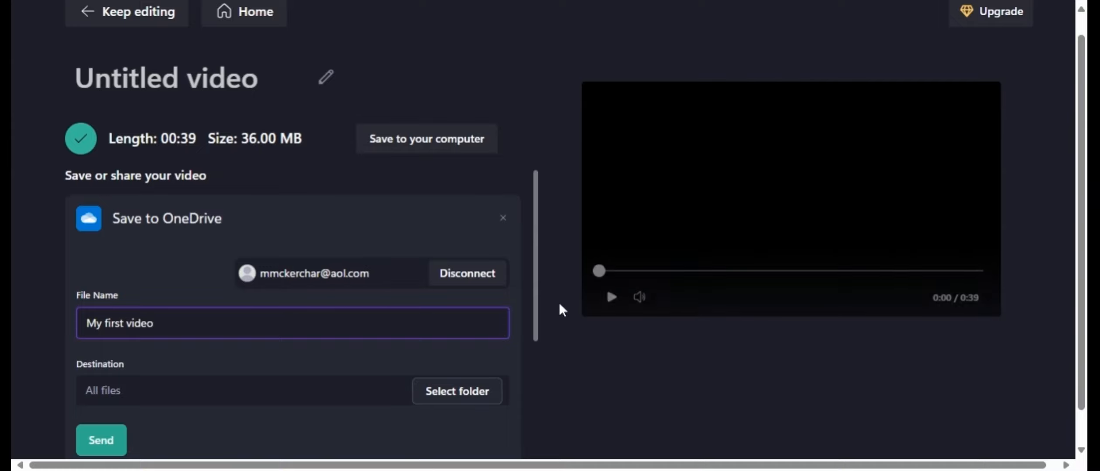
pyautogui.moveTo(539, 322); pyautogui.dragTo(540, 458)
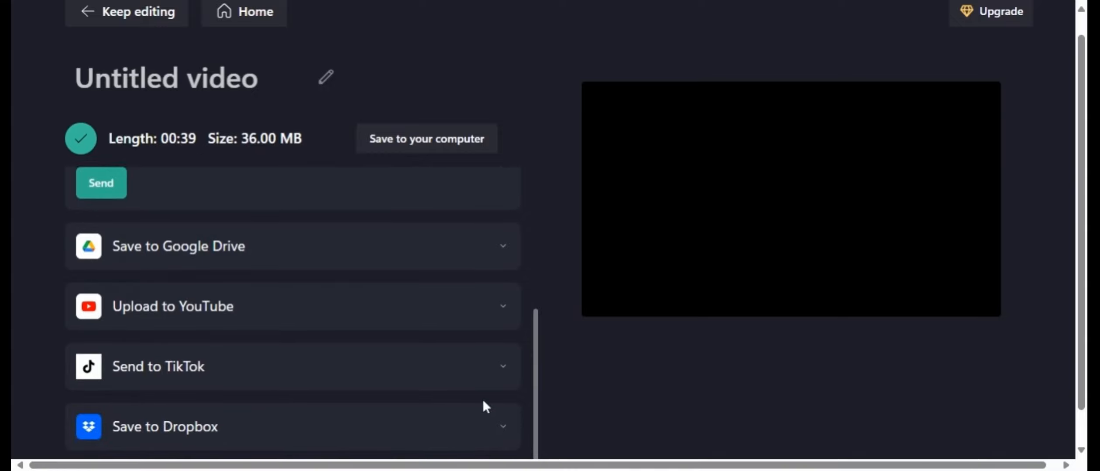
pyautogui.click(484, 325)
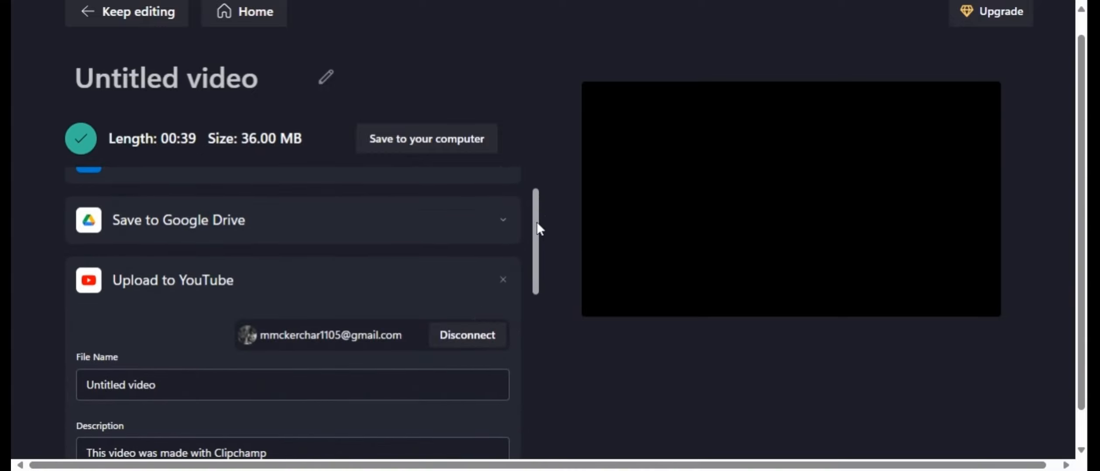
pyautogui.moveTo(537, 223); pyautogui.dragTo(545, 285)
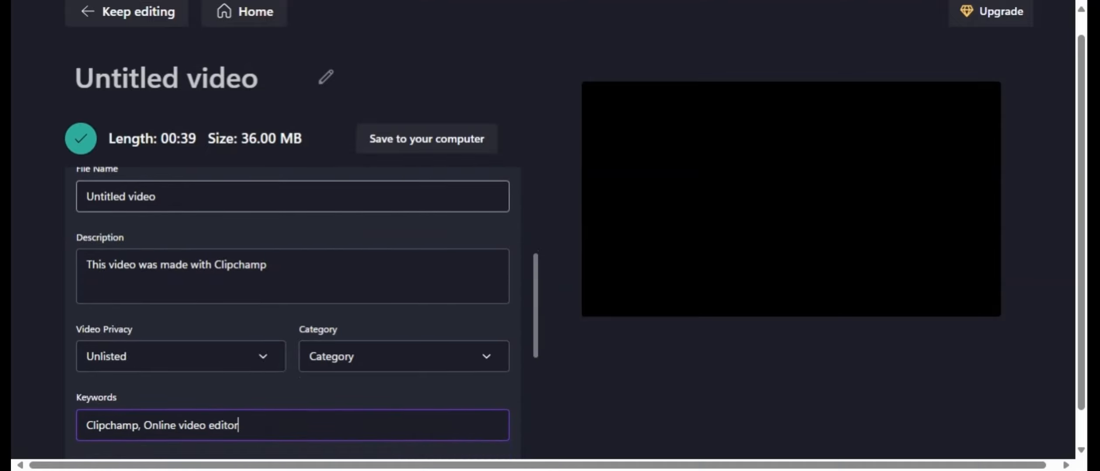
pyautogui.moveTo(129, 196); pyautogui.dragTo(68, 194)
pyautogui.write('My f')
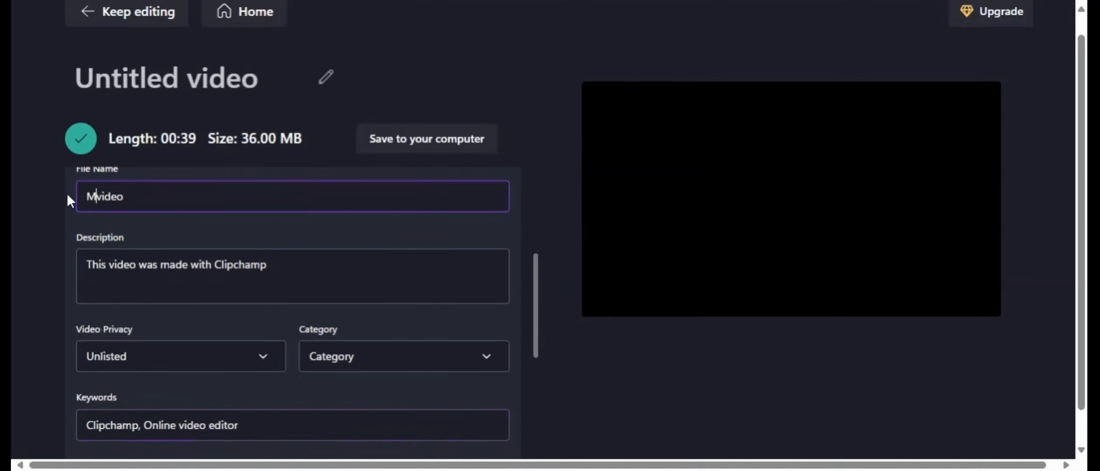
pyautogui.write('irst')
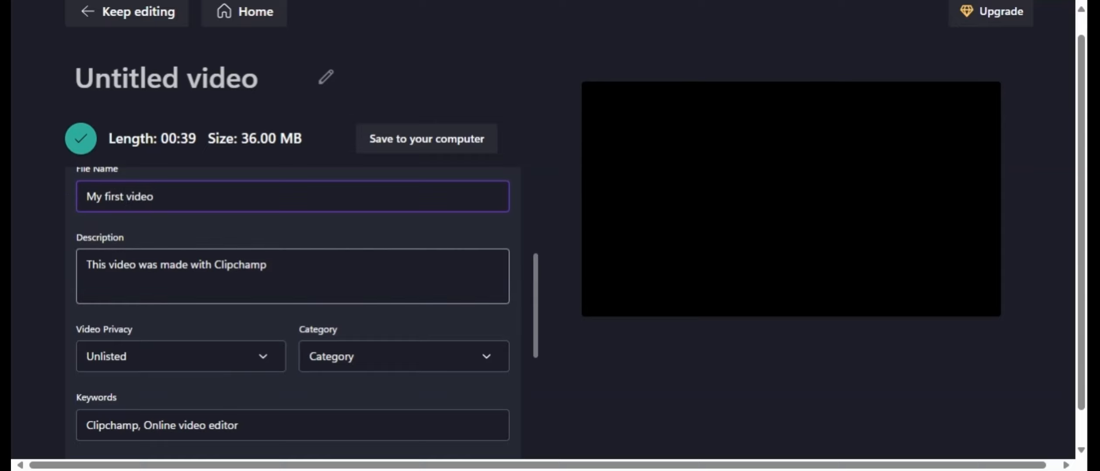
# - Edit the YouTube description to credit the creator's name together with Clipchamp
pyautogui.click(214, 264)
pyautogui.write('Macey')
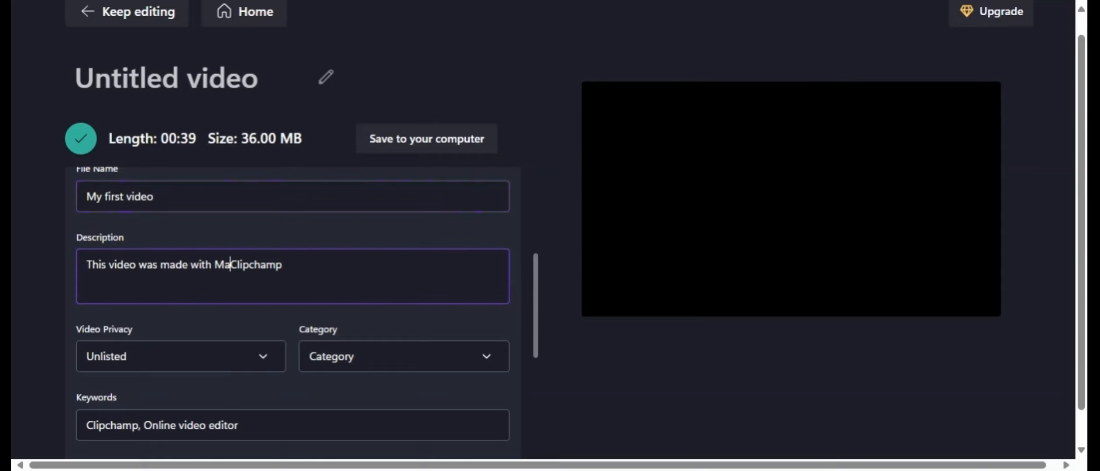
pyautogui.write('mee a')
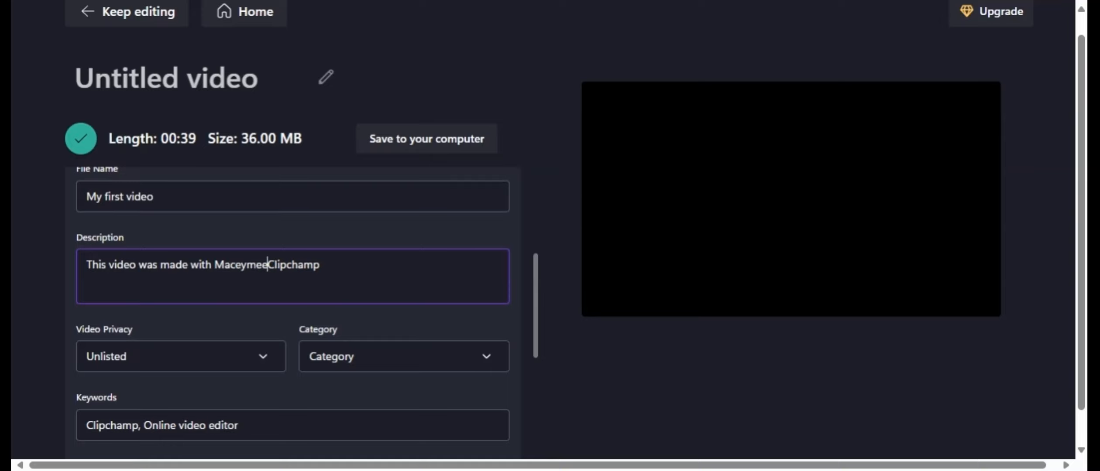
pyautogui.write('nd')
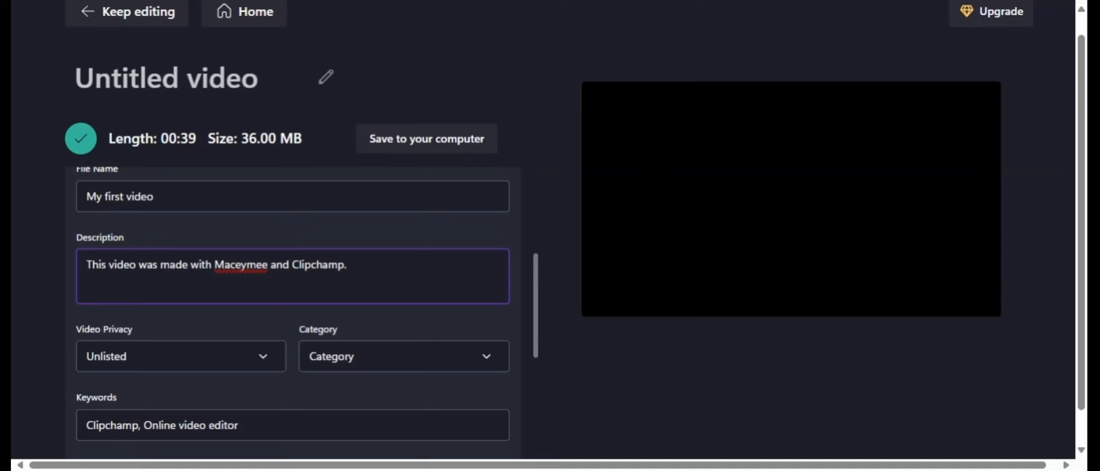
# - Set the YouTube video's privacy to Public and its category to Film & Animation
pyautogui.click(258, 364)
pyautogui.click(238, 396)
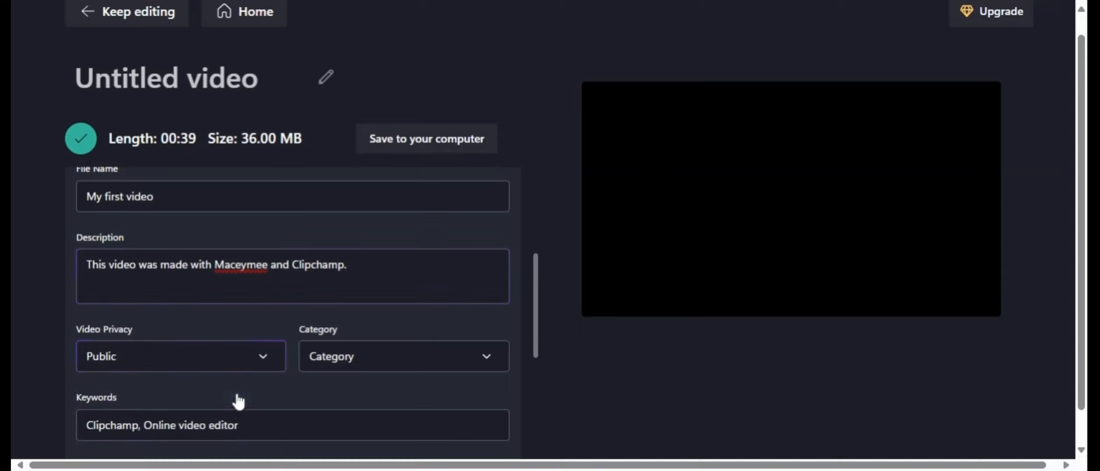
pyautogui.click(457, 366)
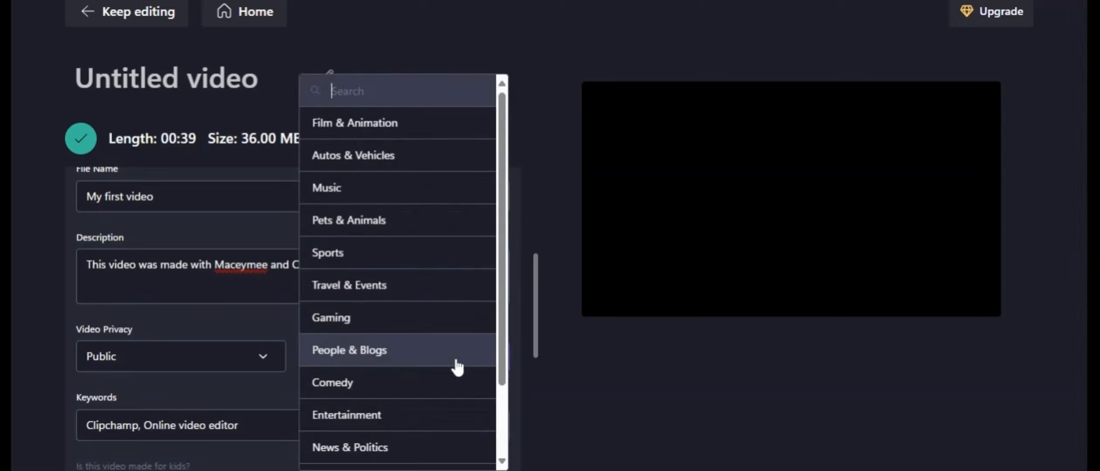
pyautogui.click(443, 126)
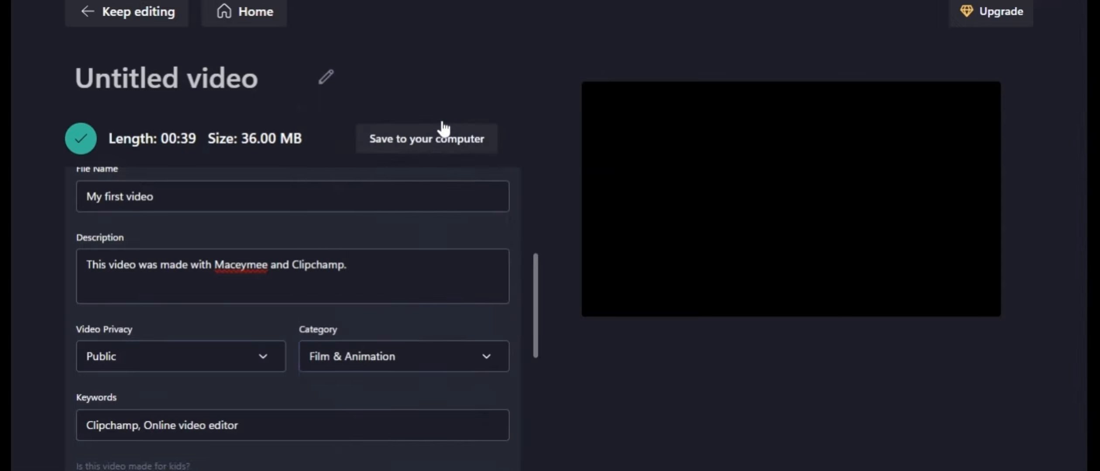
# - Declare the video as made for kids and upload it to YouTube
pyautogui.scroll(-1, 1082, 181)
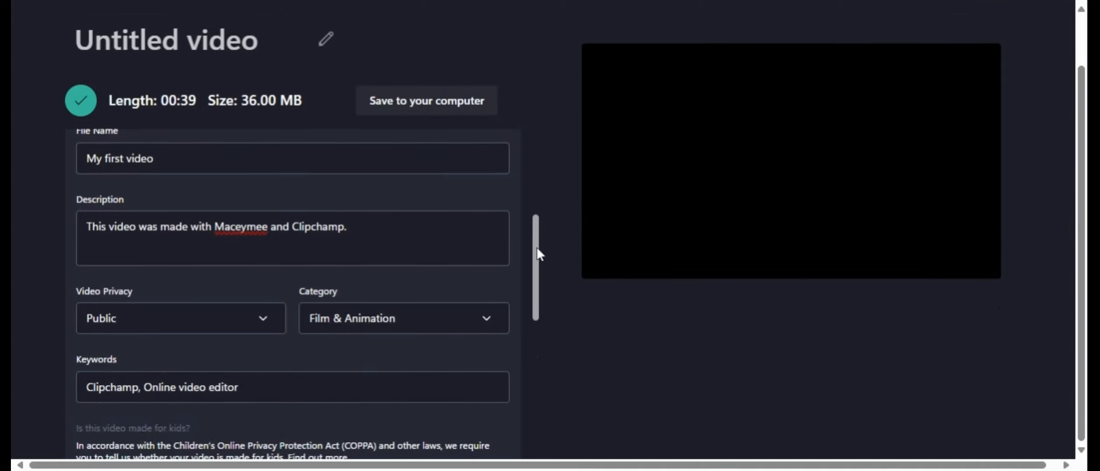
pyautogui.moveTo(536, 247); pyautogui.dragTo(552, 346)
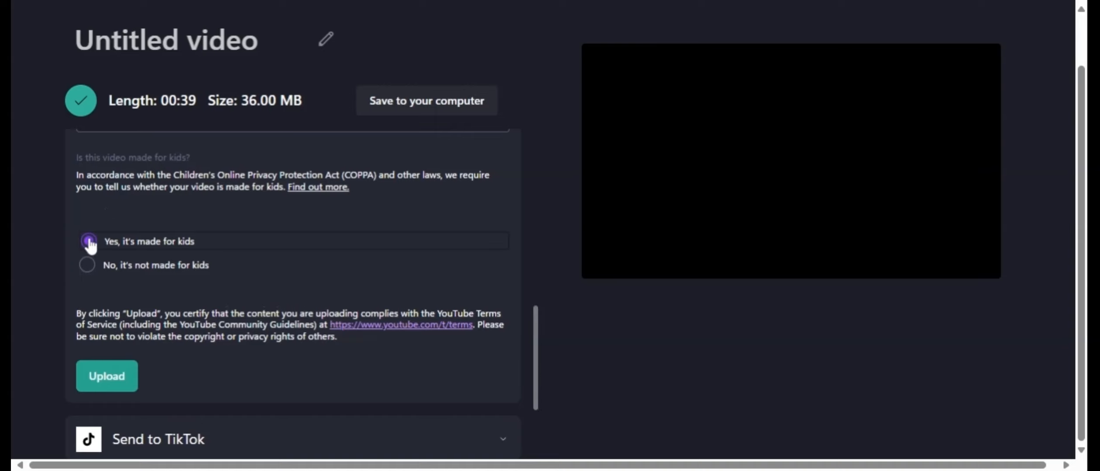
pyautogui.click(107, 380)
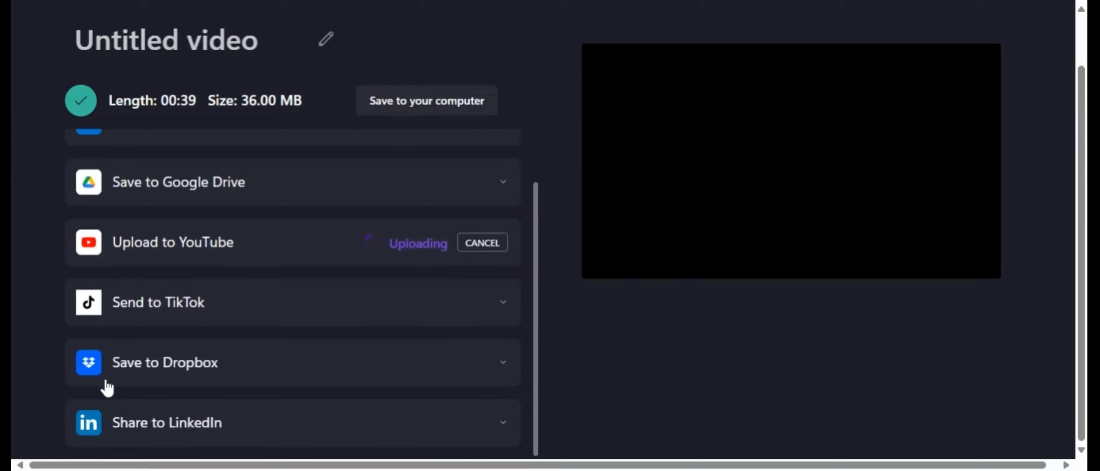